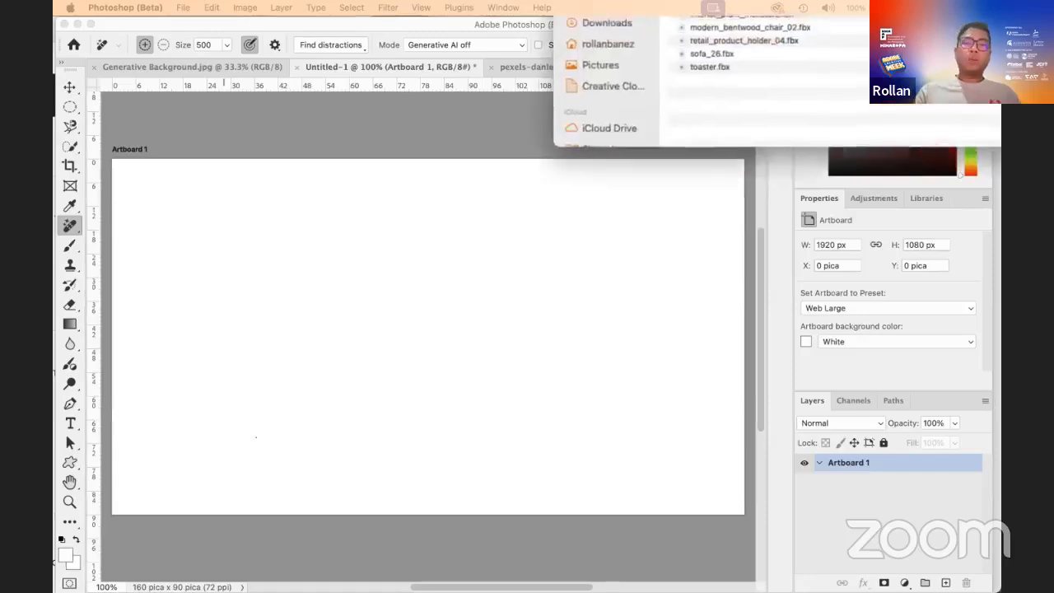
# Place the sofa_26.fbx model from the Substance 3D Viewer Models folder onto the blank artboard.
pyautogui.moveTo(741, 107); pyautogui.dragTo(684, 147)
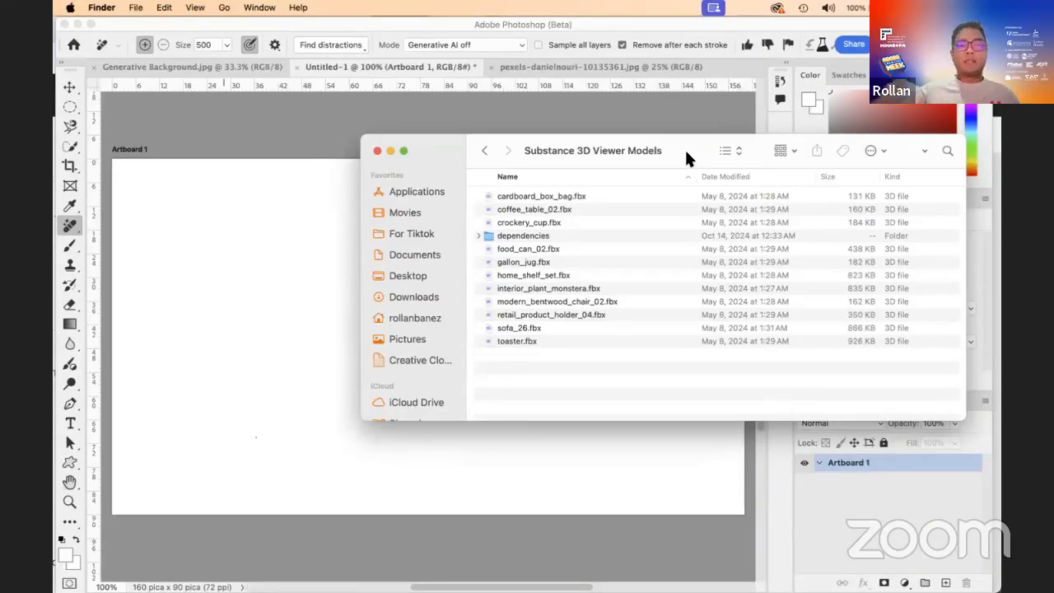
pyautogui.click(553, 198)
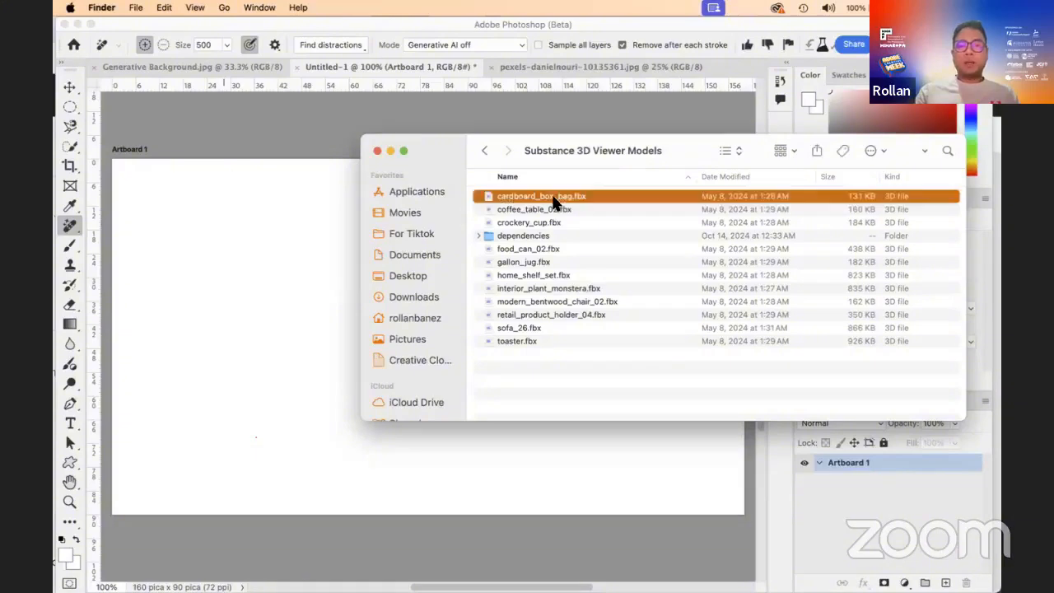
pyautogui.press('Down')
pyautogui.press('Down')
pyautogui.press('Down')
pyautogui.press('Down')
pyautogui.press('Down')
pyautogui.press('Down')
pyautogui.press('Down')
pyautogui.press('Down')
pyautogui.press('Down')
pyautogui.press('Down')
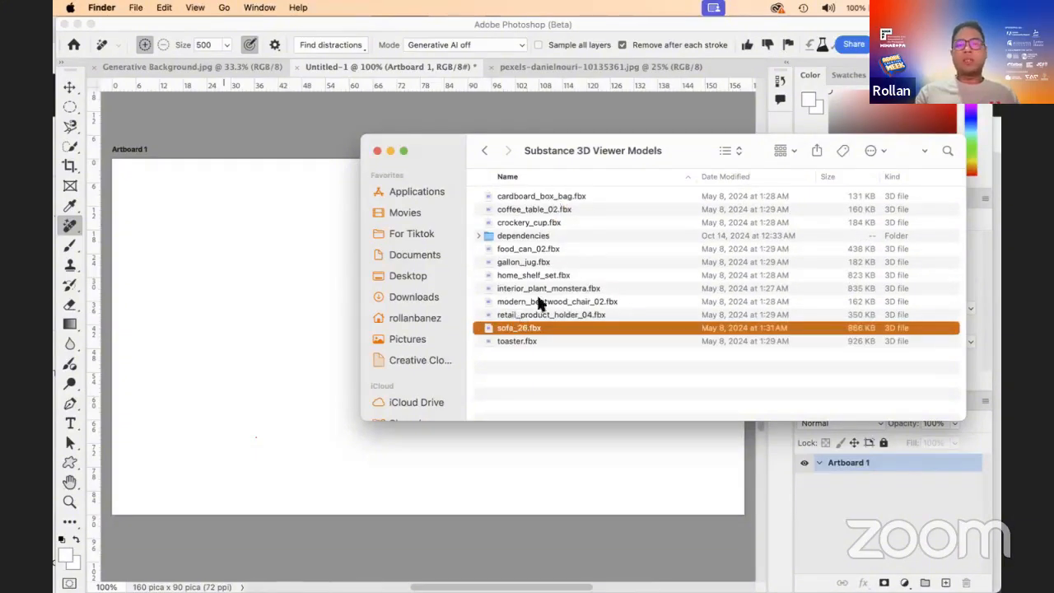
pyautogui.moveTo(676, 156); pyautogui.dragTo(733, 96)
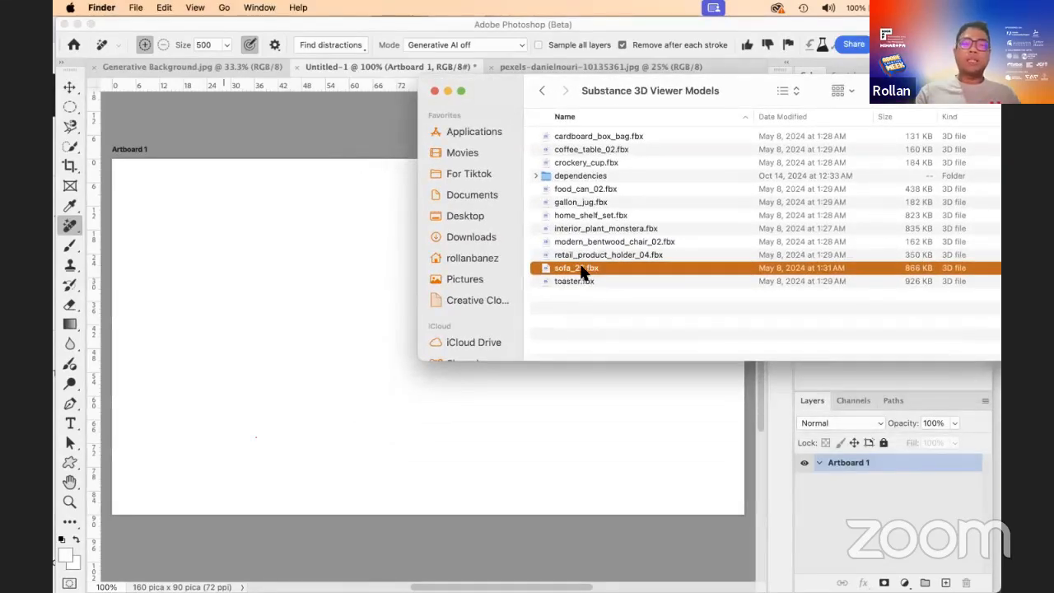
pyautogui.moveTo(582, 271); pyautogui.dragTo(300, 292)
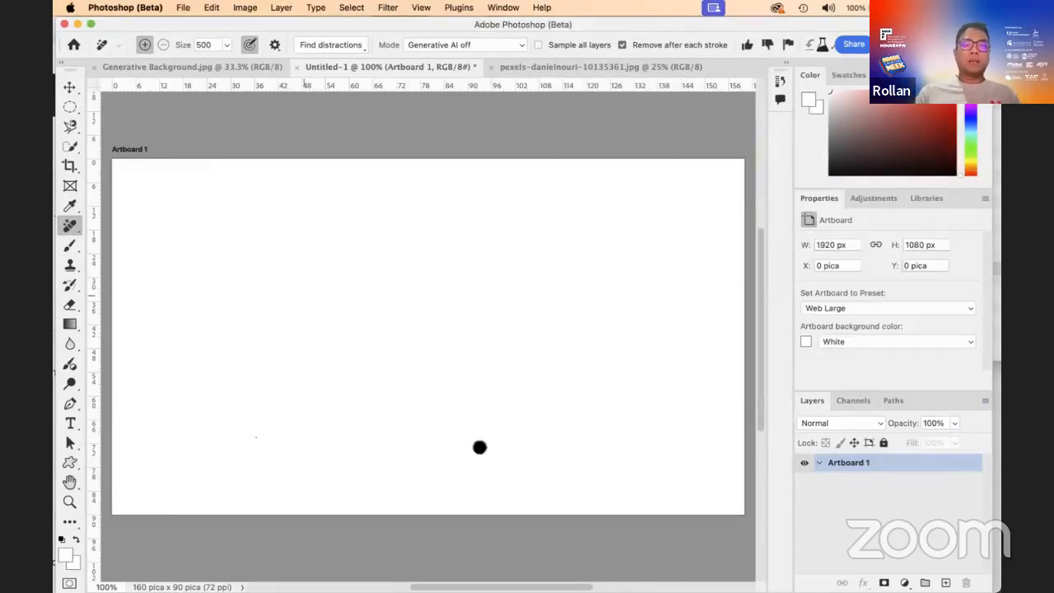
pyautogui.moveTo(494, 584)
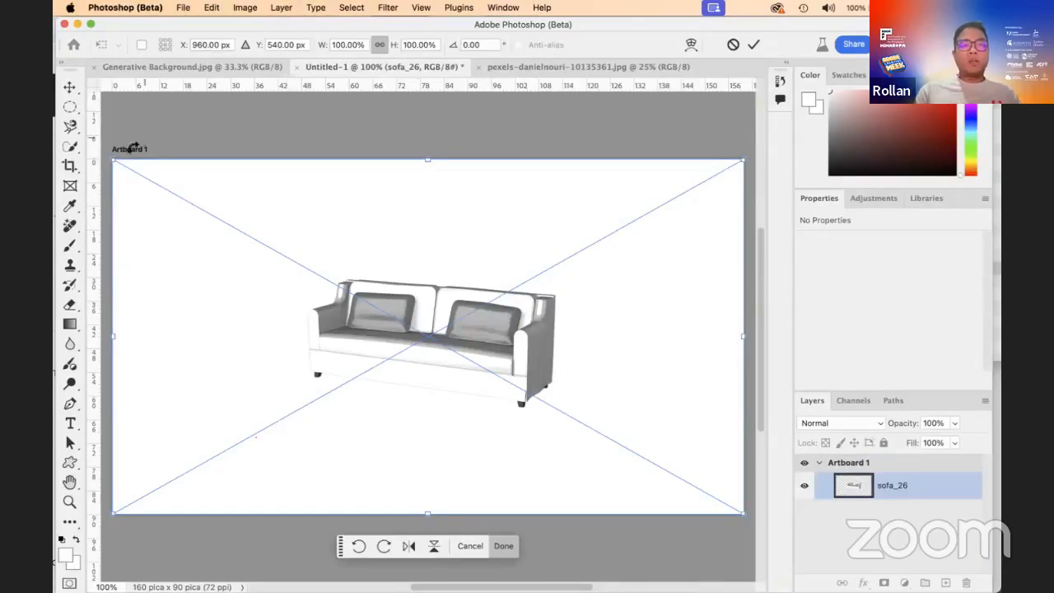
# Scale the placed sofa up proportionally to about 150% and centre it on the artboard.
pyautogui.keyDown('alt'); pyautogui.scroll(-4, 115, 157); pyautogui.keyUp('alt')
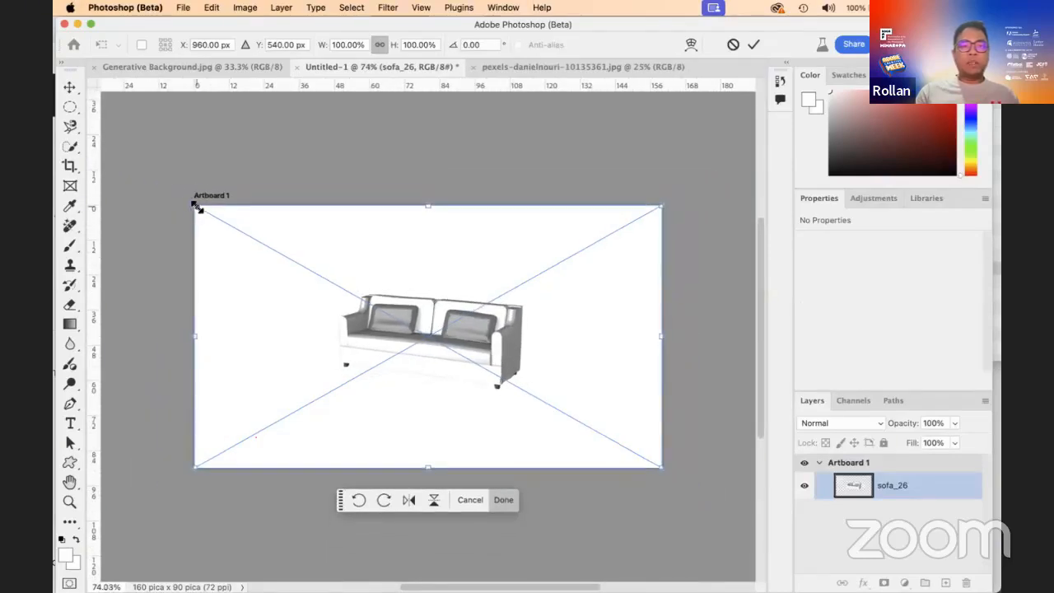
pyautogui.moveTo(198, 208); pyautogui.dragTo(121, 163)
pyautogui.press('super+z')
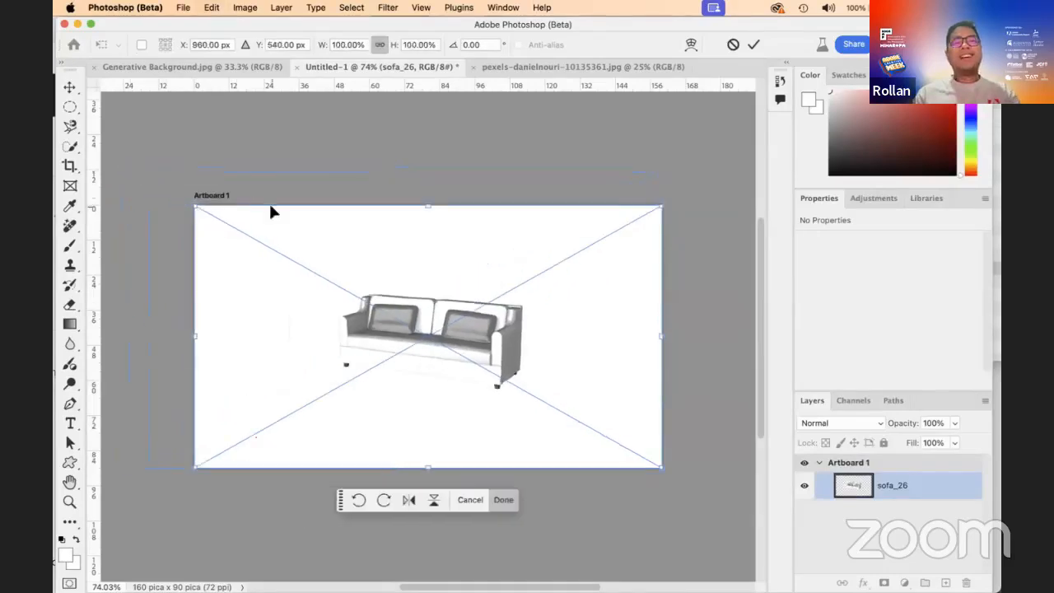
pyautogui.moveTo(183, 204); pyautogui.dragTo(61, 115)
pyautogui.moveTo(485, 306); pyautogui.dragTo(630, 367)
pyautogui.hscroll(3, 631, 367)
pyautogui.hscroll(3, 629, 365)
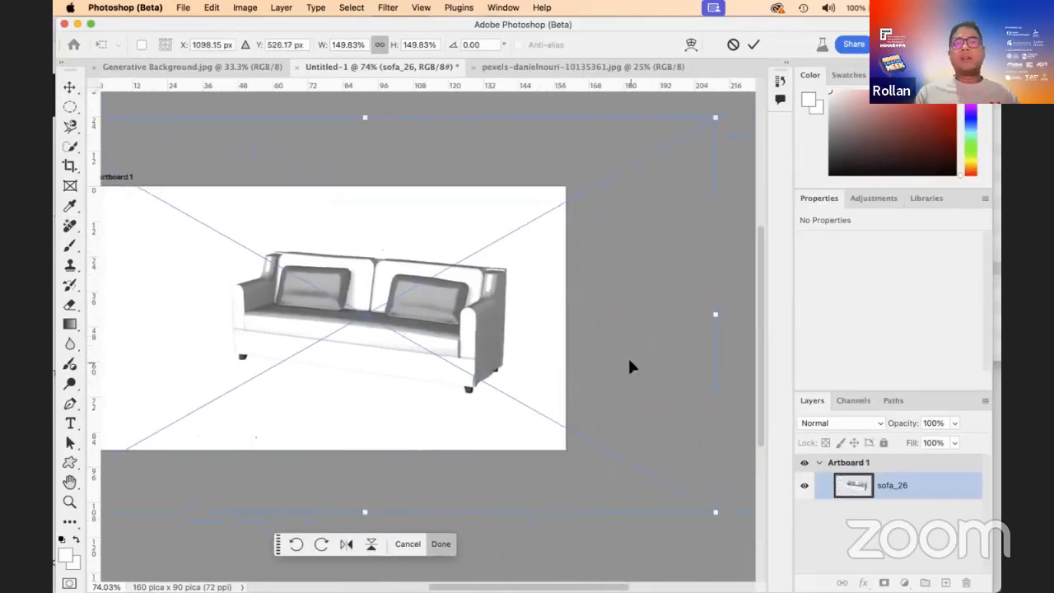
pyautogui.moveTo(443, 308); pyautogui.dragTo(372, 319)
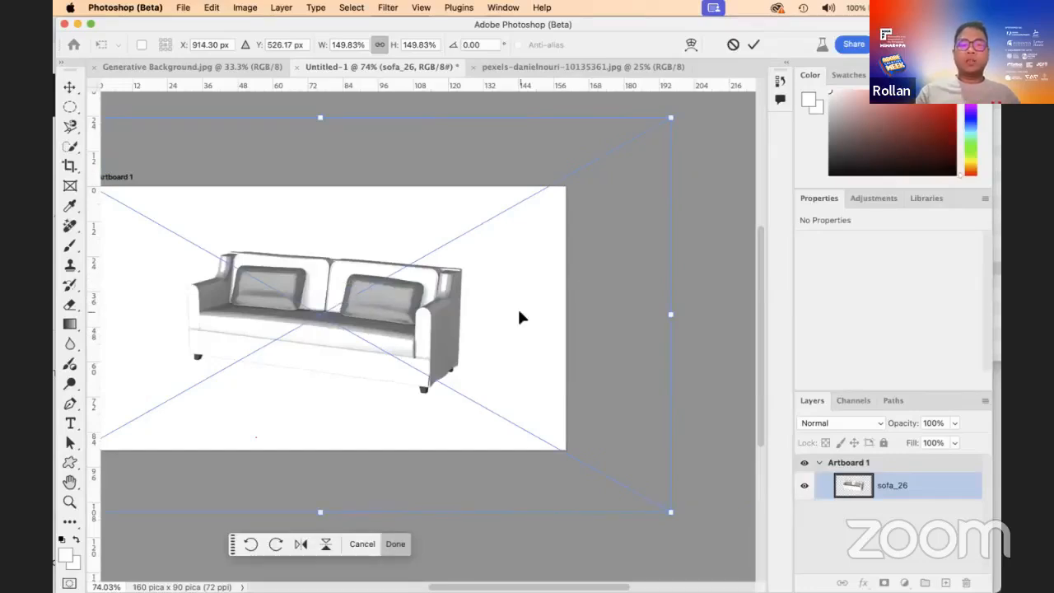
pyautogui.press('Return')
pyautogui.press('j')
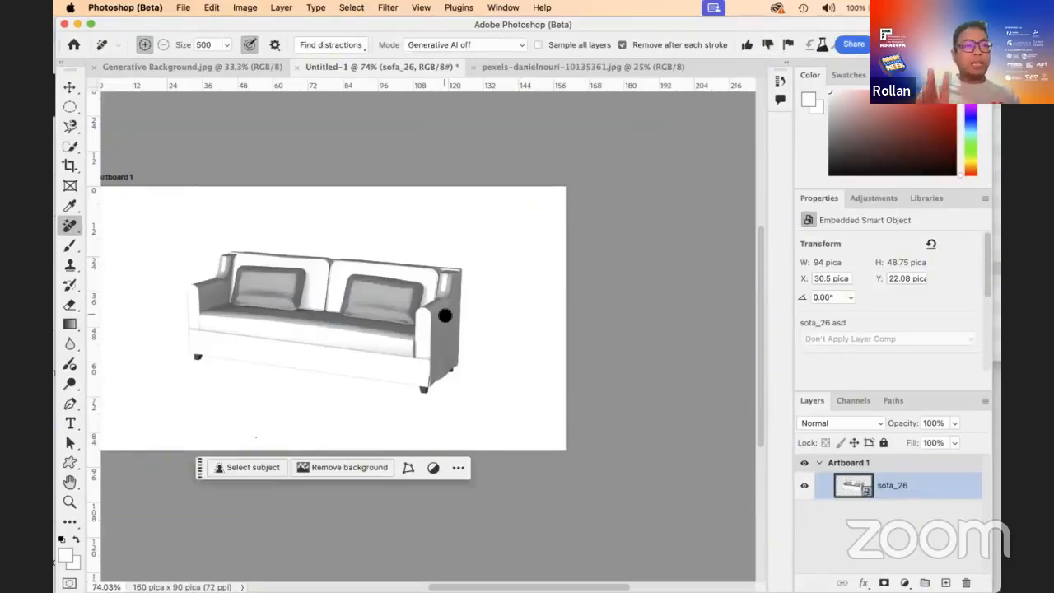
# Open the sofa smart object's contents for editing in Substance 3D Viewer, discarding the unsaved changes to the starter scene.
pyautogui.scroll(-5, 928, 302)
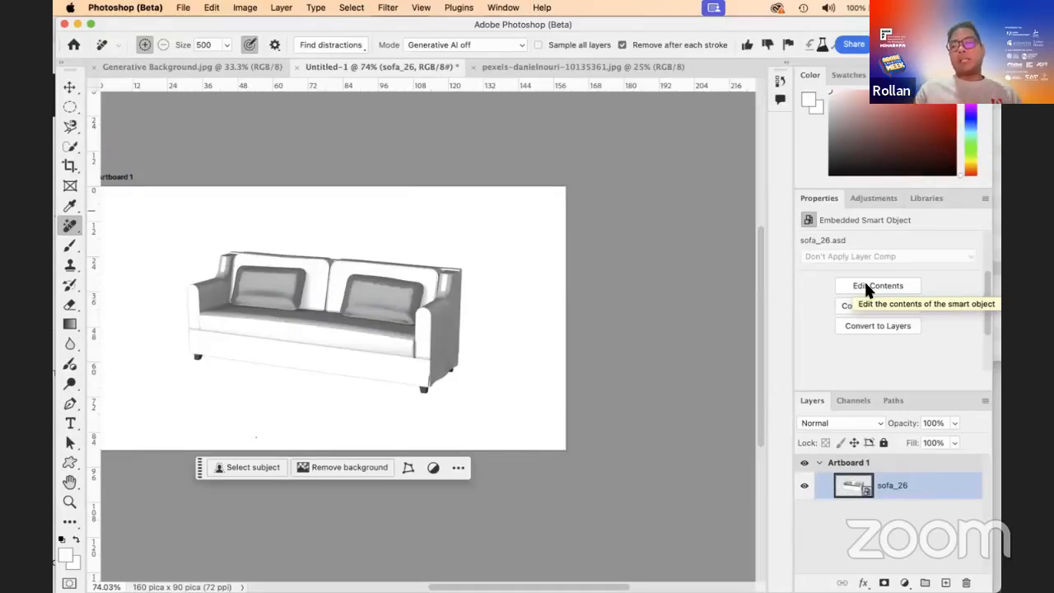
pyautogui.click(866, 285)
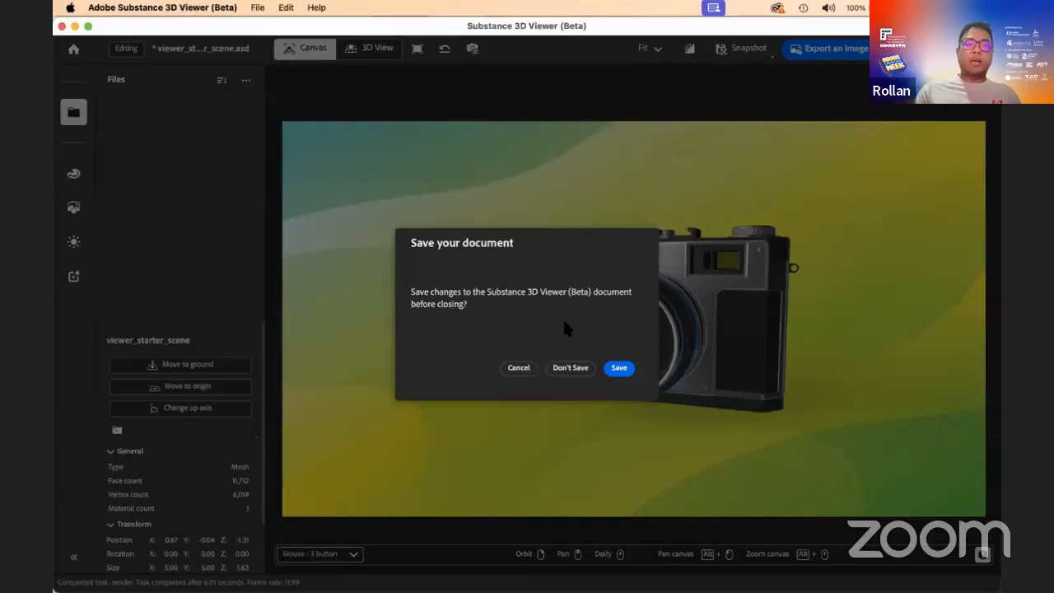
pyautogui.click(568, 371)
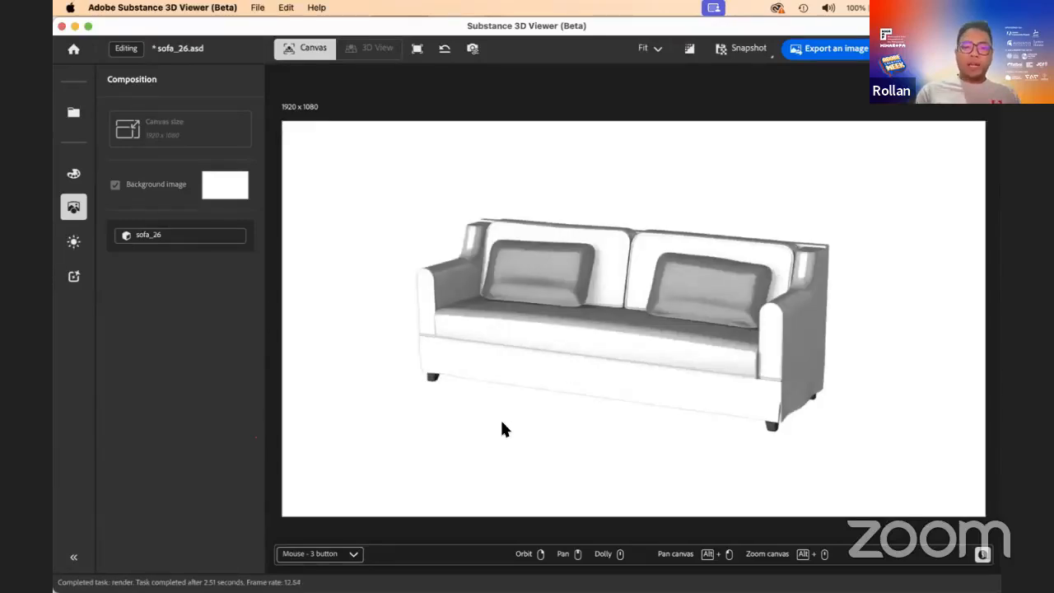
# Orbit the sofa to show its other side and bring it closer so it fills more of the canvas.
pyautogui.moveTo(501, 422); pyautogui.dragTo(502, 422, button='right')
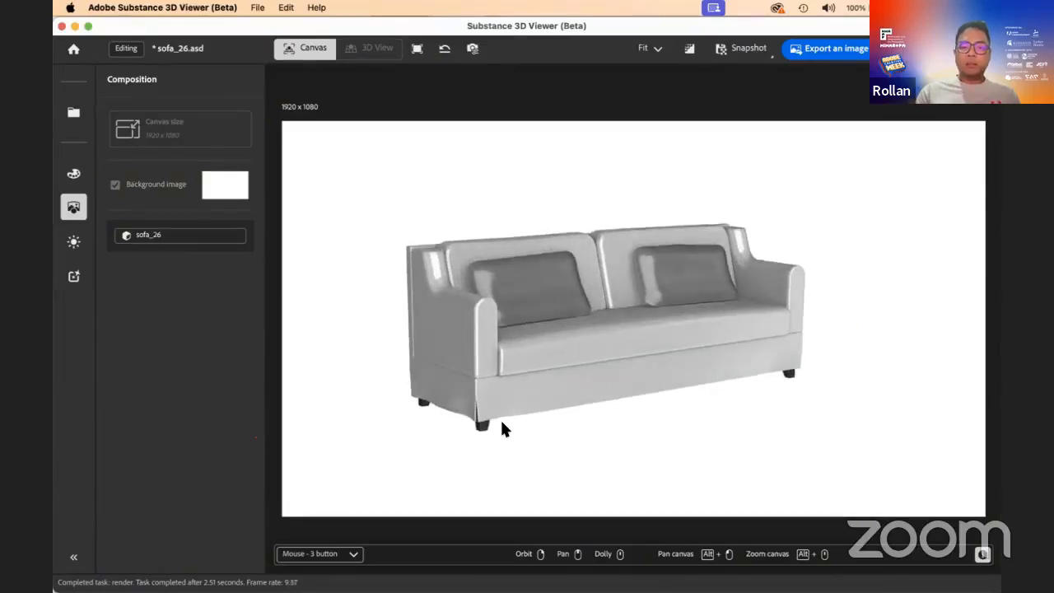
pyautogui.scroll(3, 501, 422)
pyautogui.scroll(2, 501, 422)
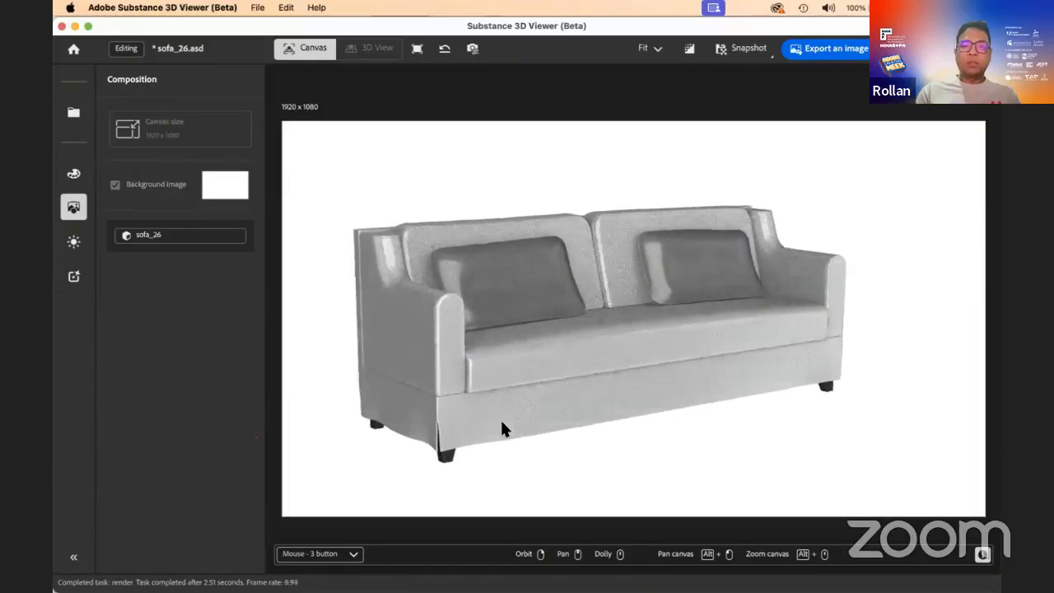
pyautogui.scroll(2, 501, 422)
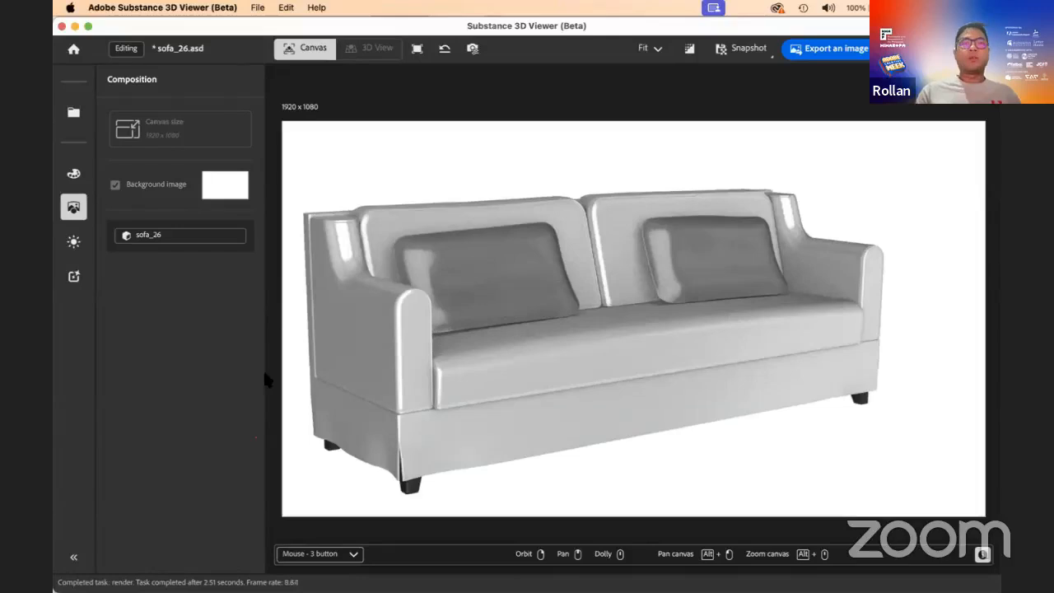
# Apply the Linen fabric material preset to all objects of the sofa.
pyautogui.click(414, 398)
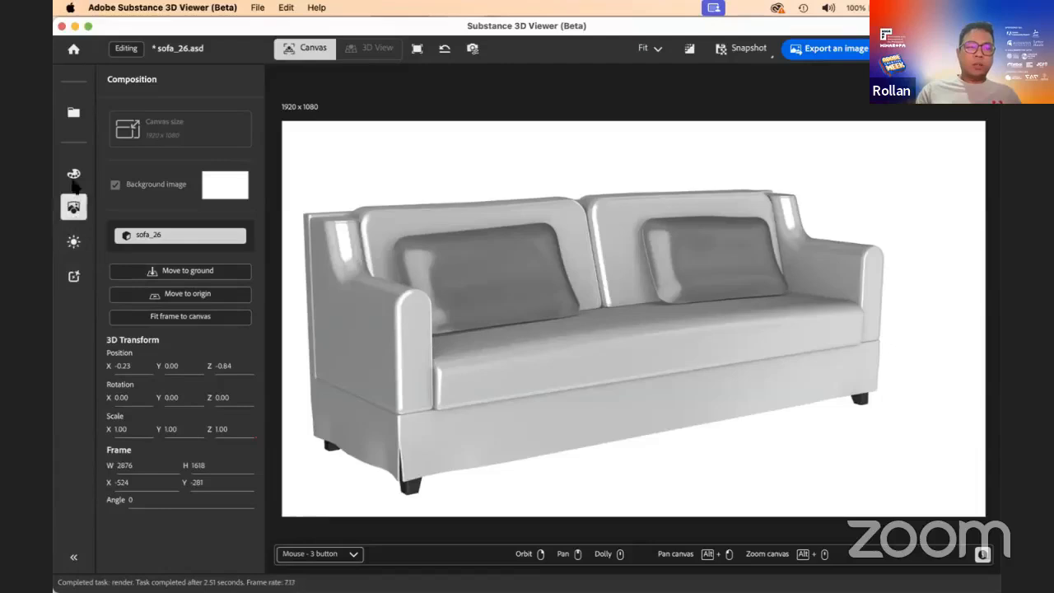
pyautogui.moveTo(73, 182)
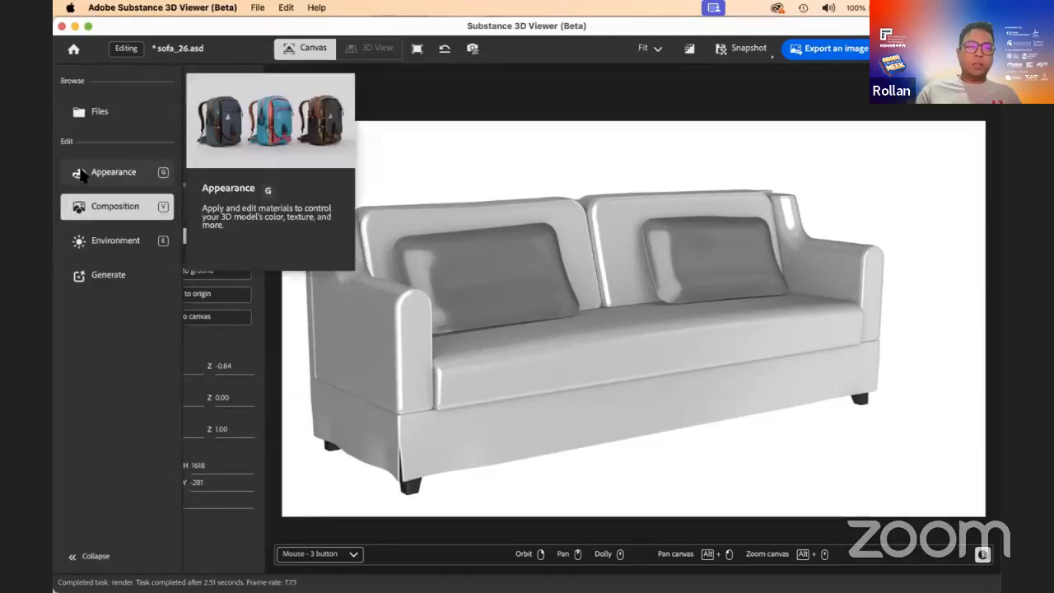
pyautogui.click(80, 173)
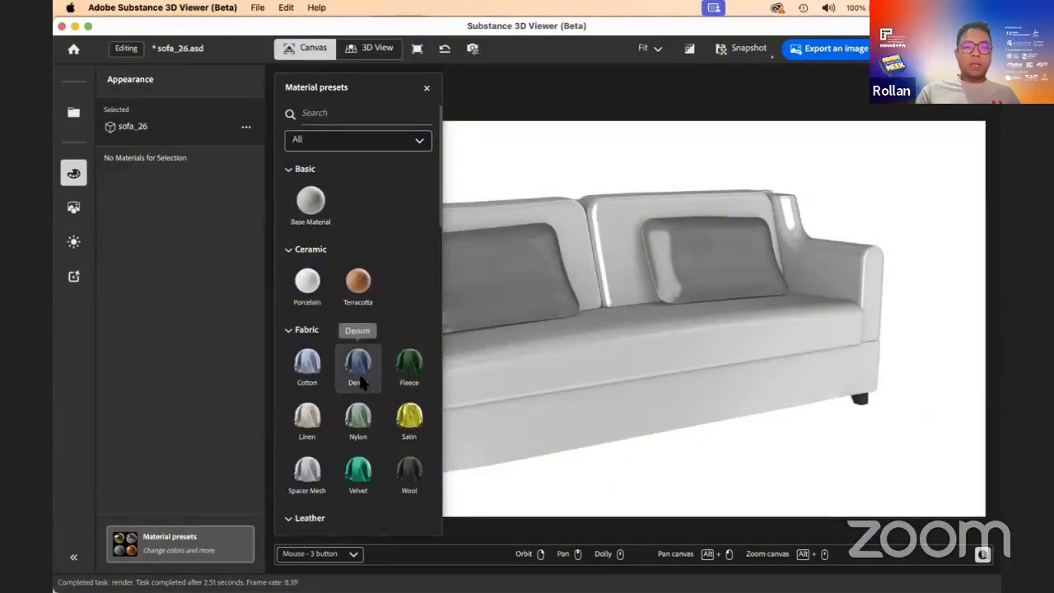
pyautogui.scroll(-3, 359, 380)
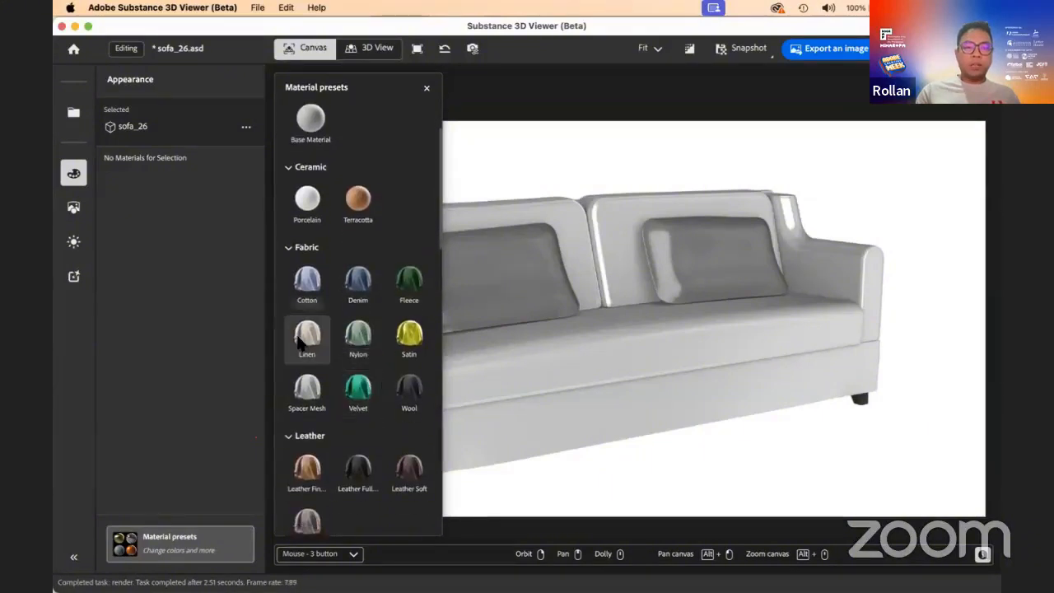
pyautogui.moveTo(301, 346); pyautogui.dragTo(536, 382)
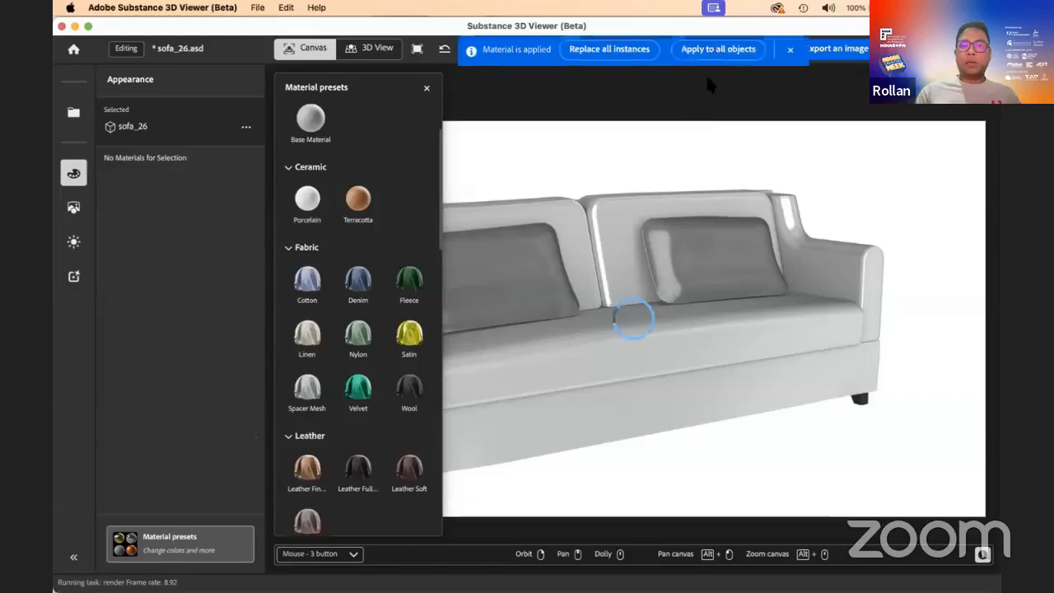
pyautogui.click(710, 83)
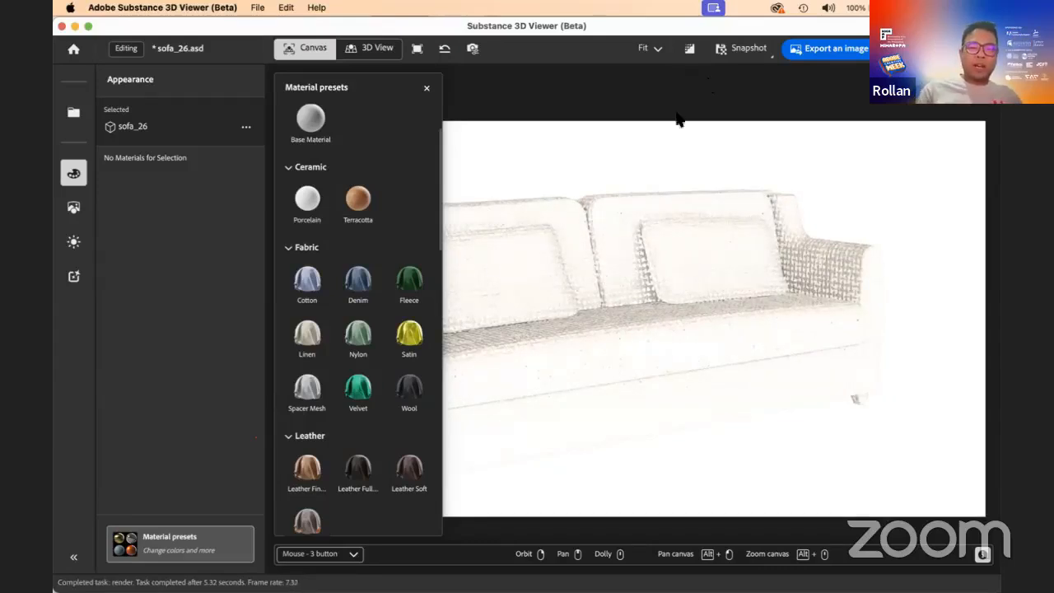
# Apply the Cotton fabric preset to each of the two cushions, undoing the trial replacement of all instances.
pyautogui.scroll(-3, 403, 329)
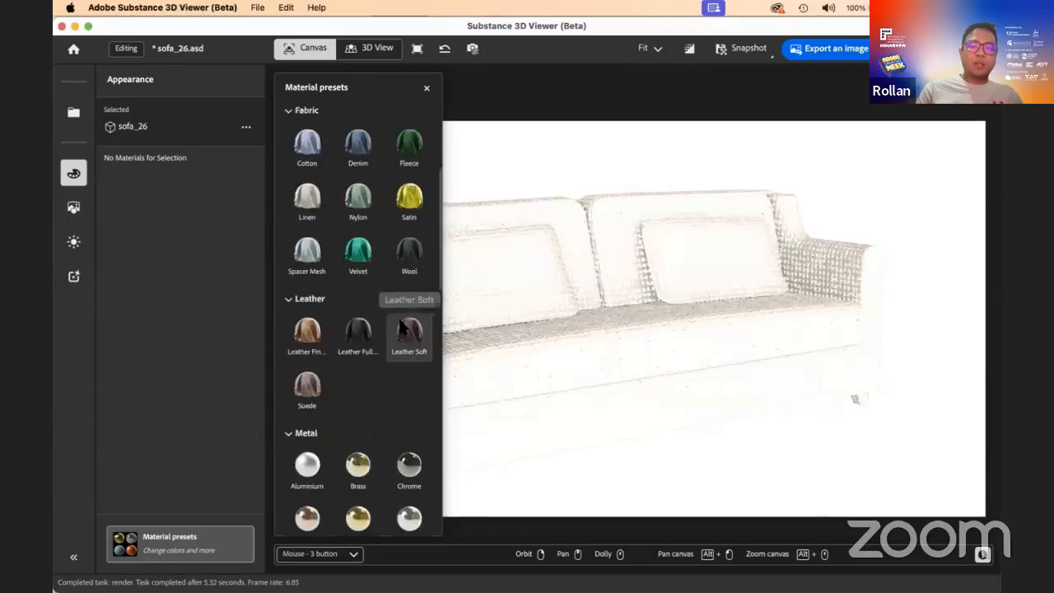
pyautogui.scroll(2, 402, 327)
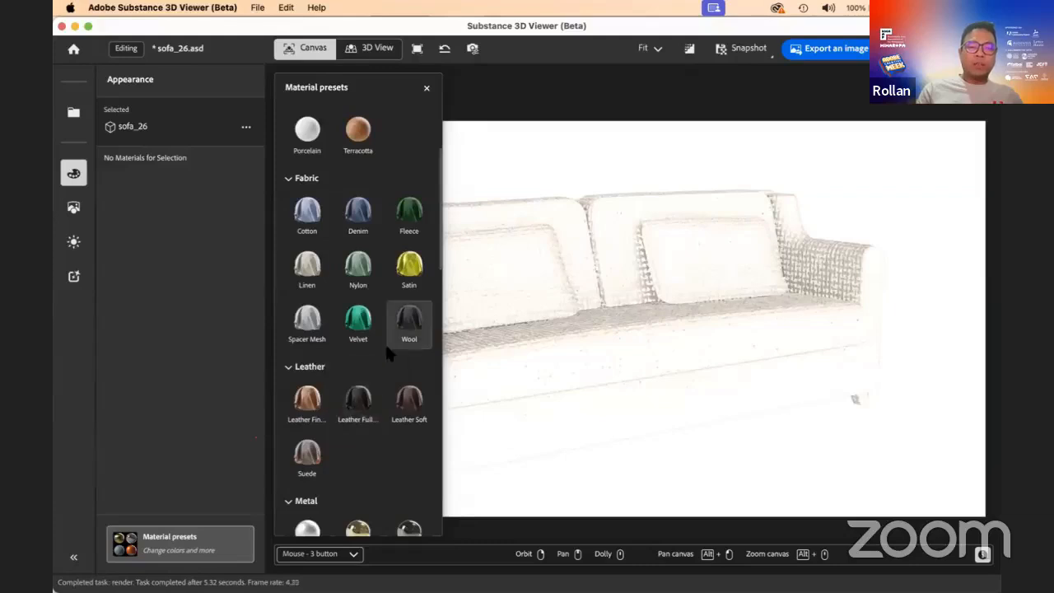
pyautogui.scroll(3, 389, 352)
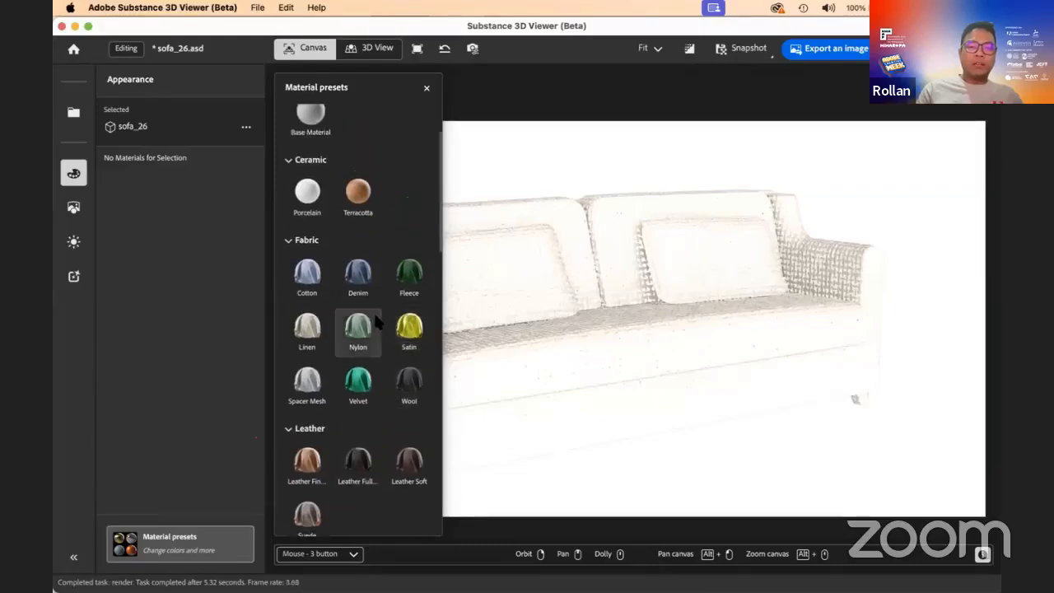
pyautogui.moveTo(315, 311); pyautogui.dragTo(494, 280)
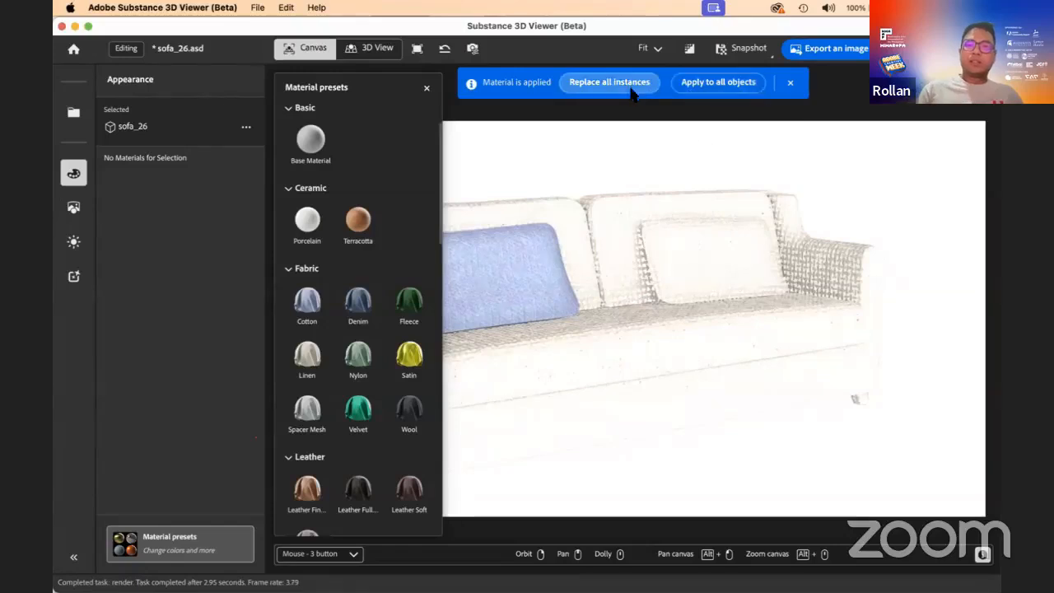
pyautogui.click(586, 85)
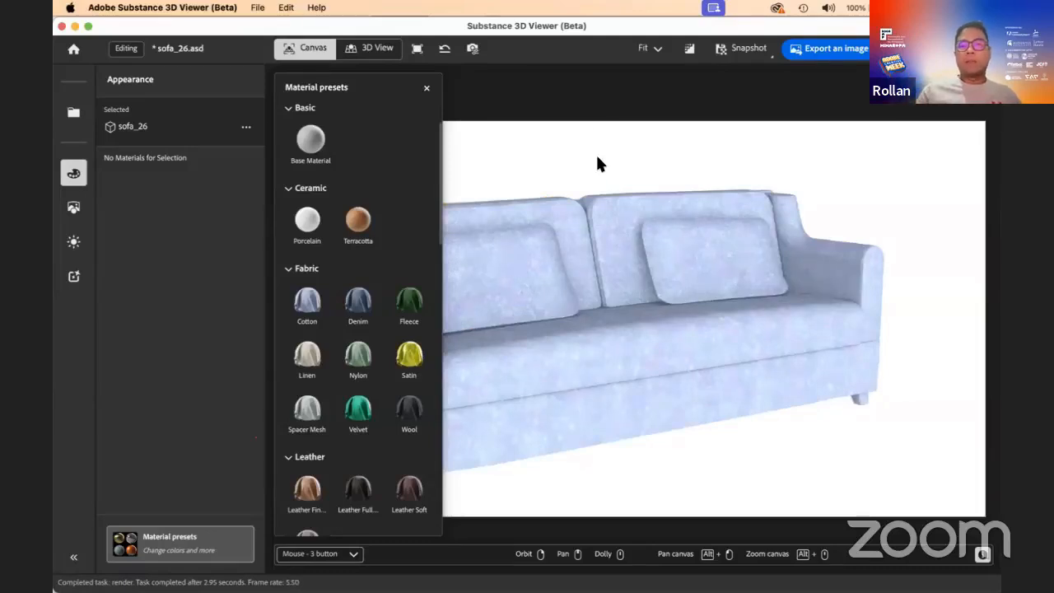
pyautogui.press('super+z')
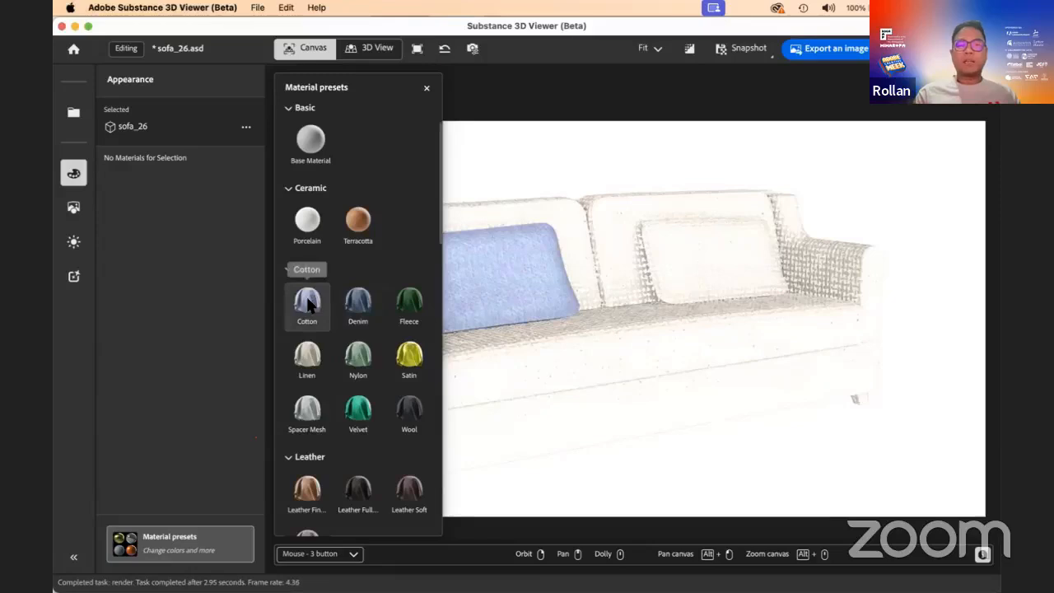
pyautogui.moveTo(308, 304); pyautogui.dragTo(689, 284)
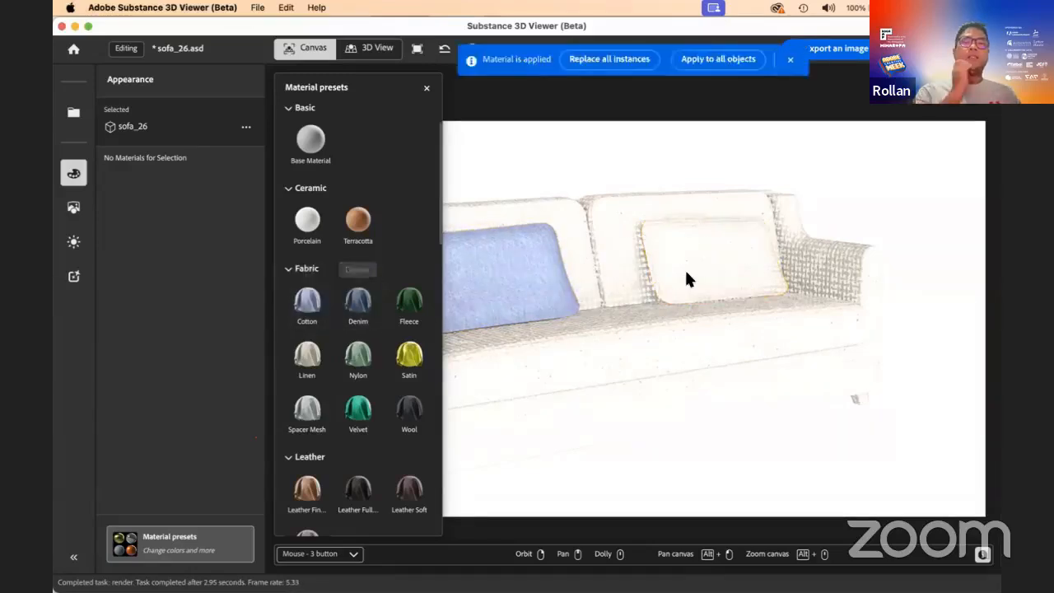
pyautogui.click(427, 87)
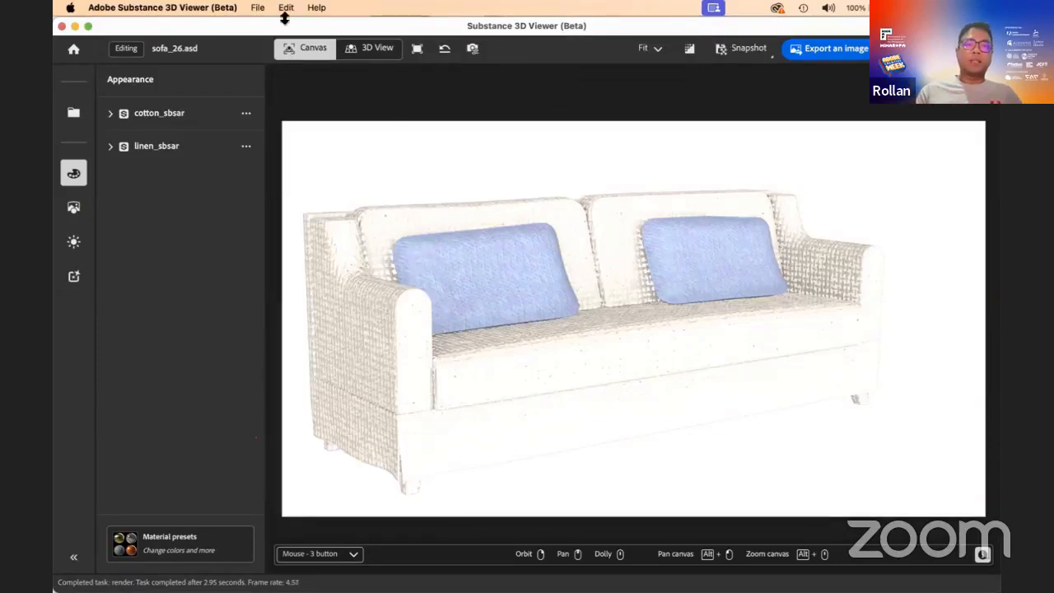
# Save the restyled sofa scene to send it back, then launch Photoshop (Beta) to bring up the artboard.
pyautogui.click(257, 10)
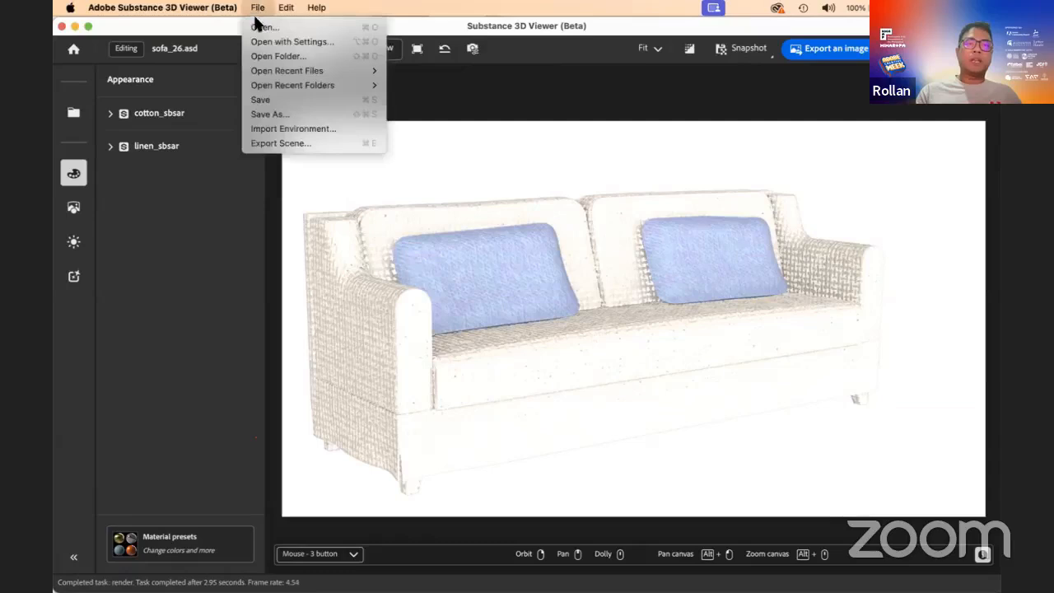
pyautogui.click(257, 102)
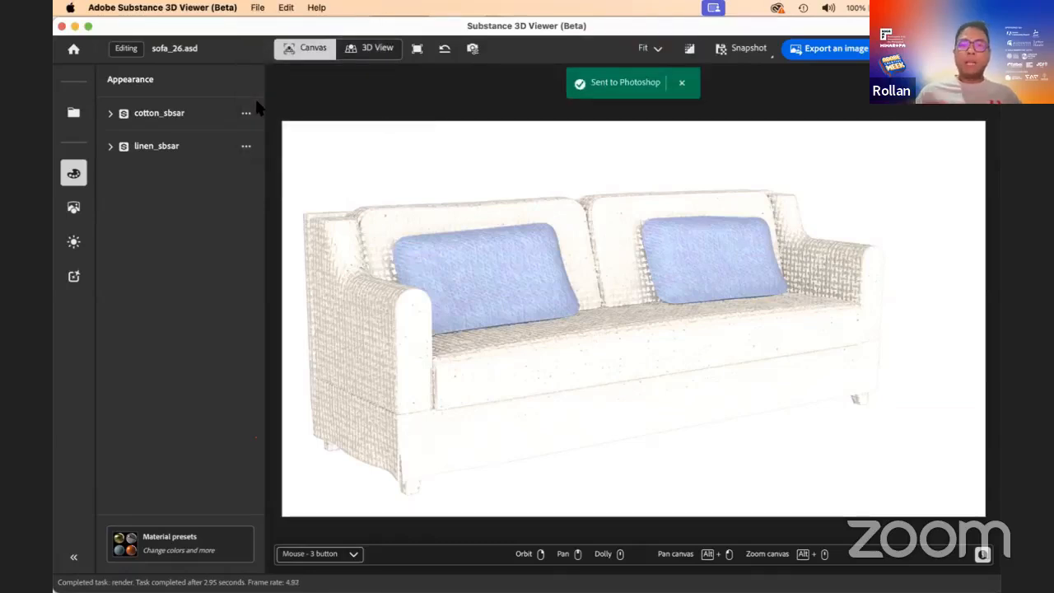
pyautogui.moveTo(498, 580)
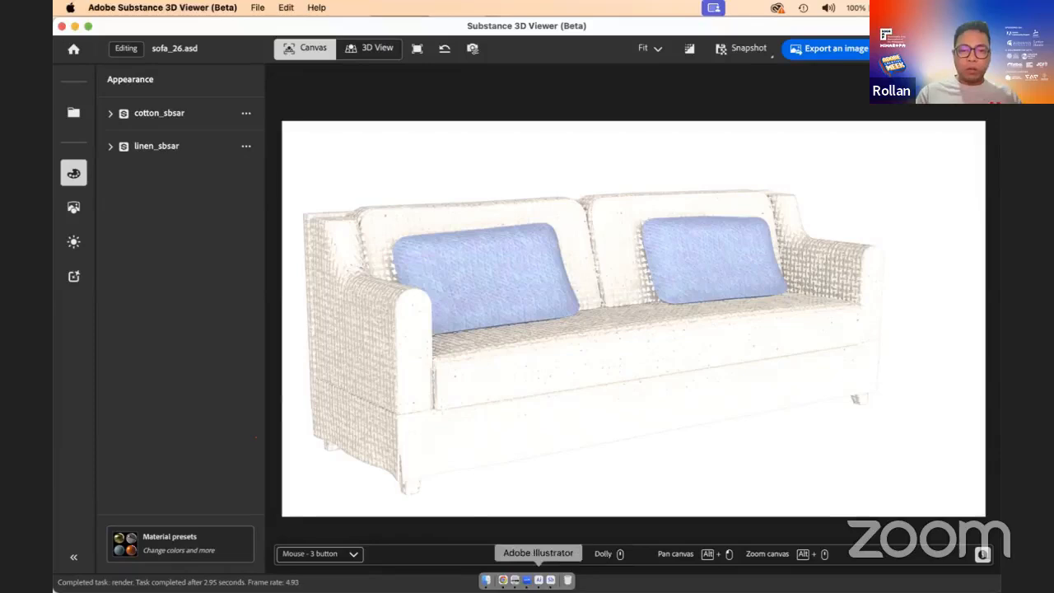
pyautogui.press('super+Tab')
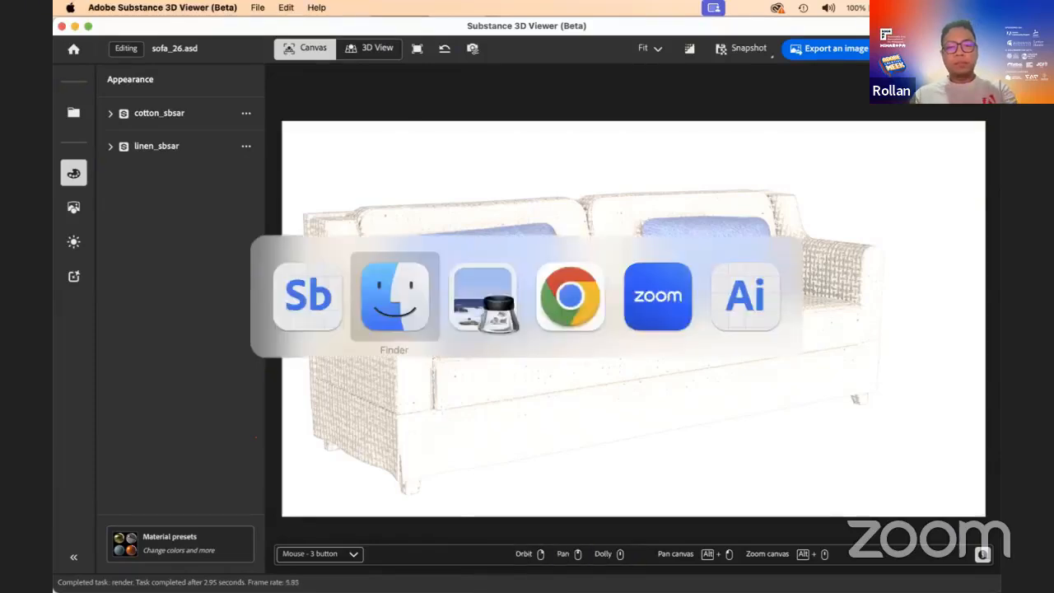
pyautogui.press('super+space')
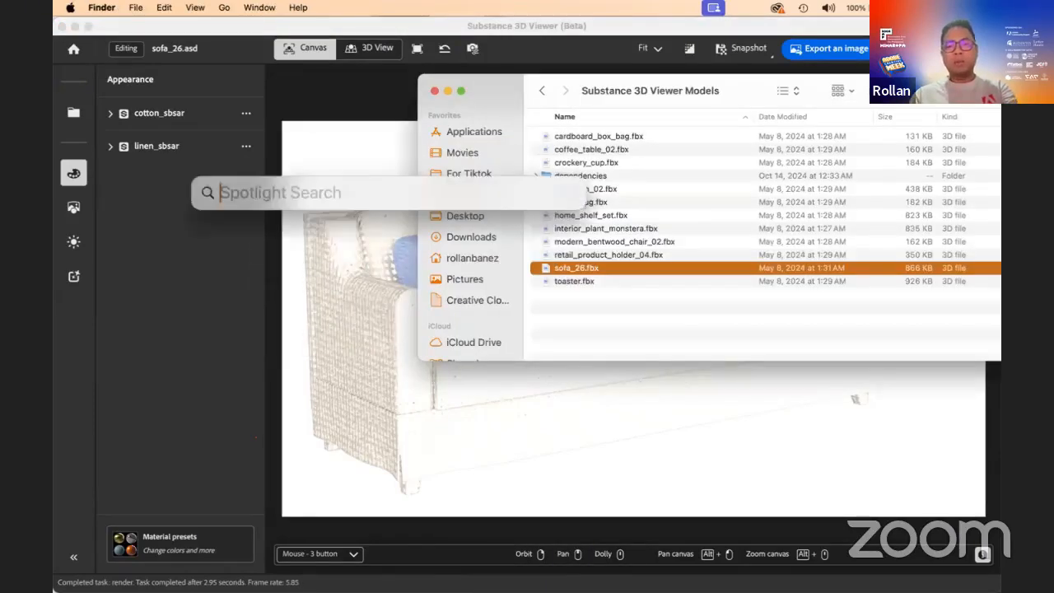
pyautogui.write('phot')
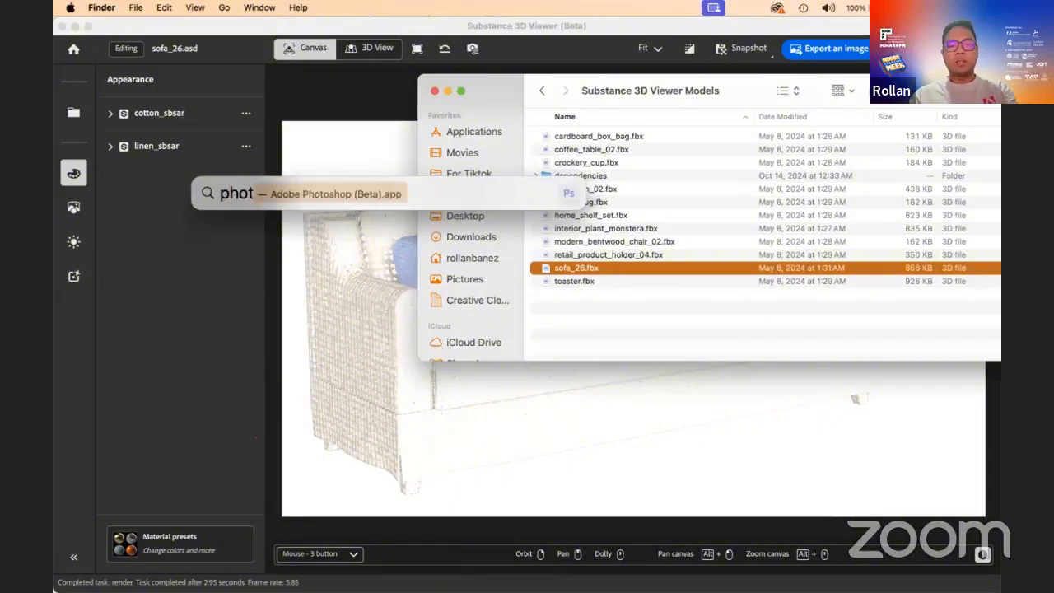
pyautogui.press('Return')
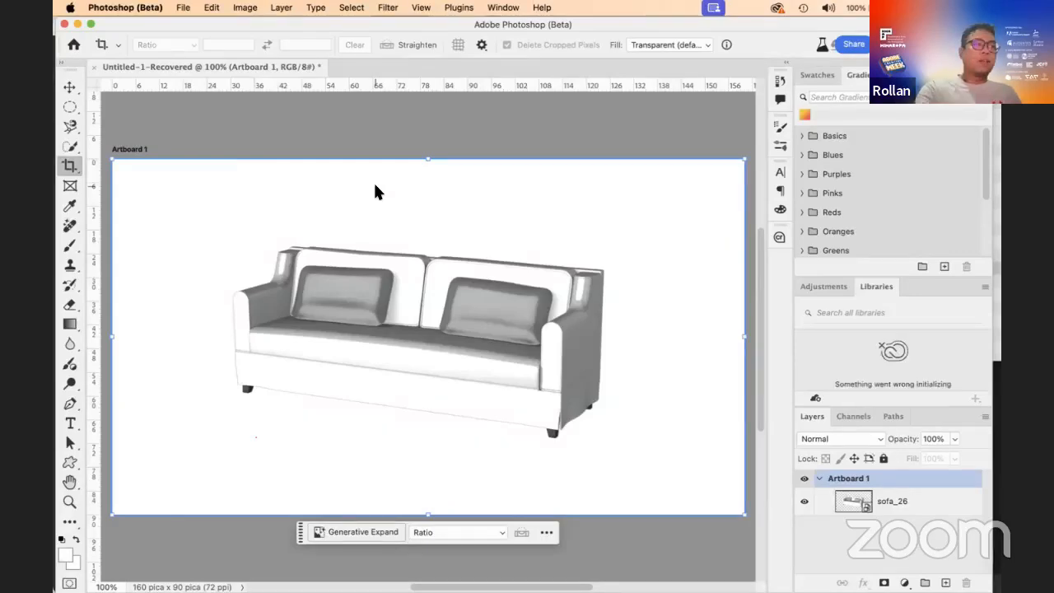
# Compare the fabric-covered sofa in Substance 3D Viewer with the sofa on the Photoshop (Beta) artboard.
pyautogui.press('super+Tab')
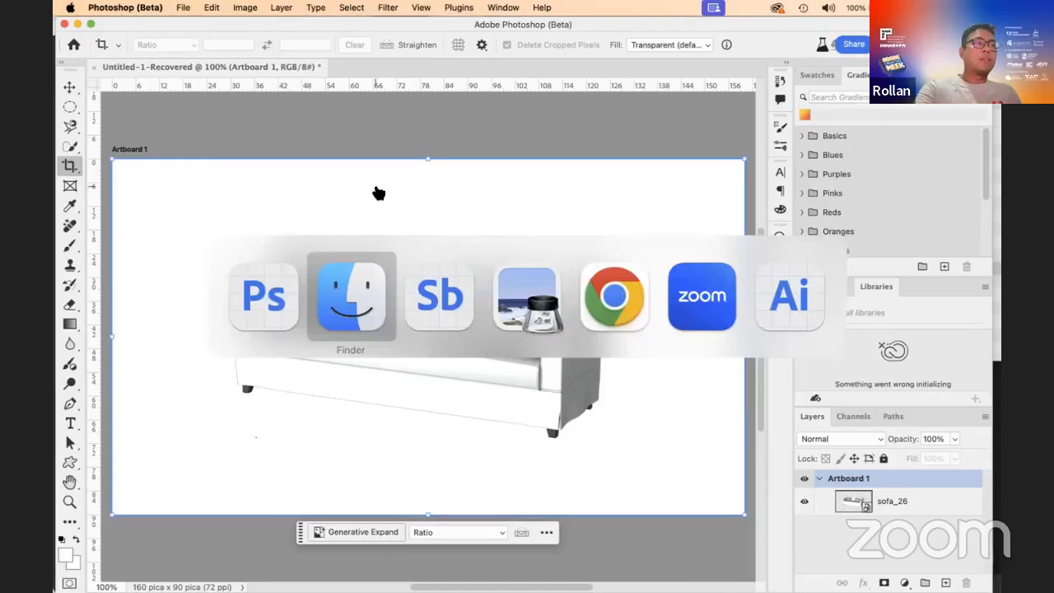
pyautogui.press('super+Tab')
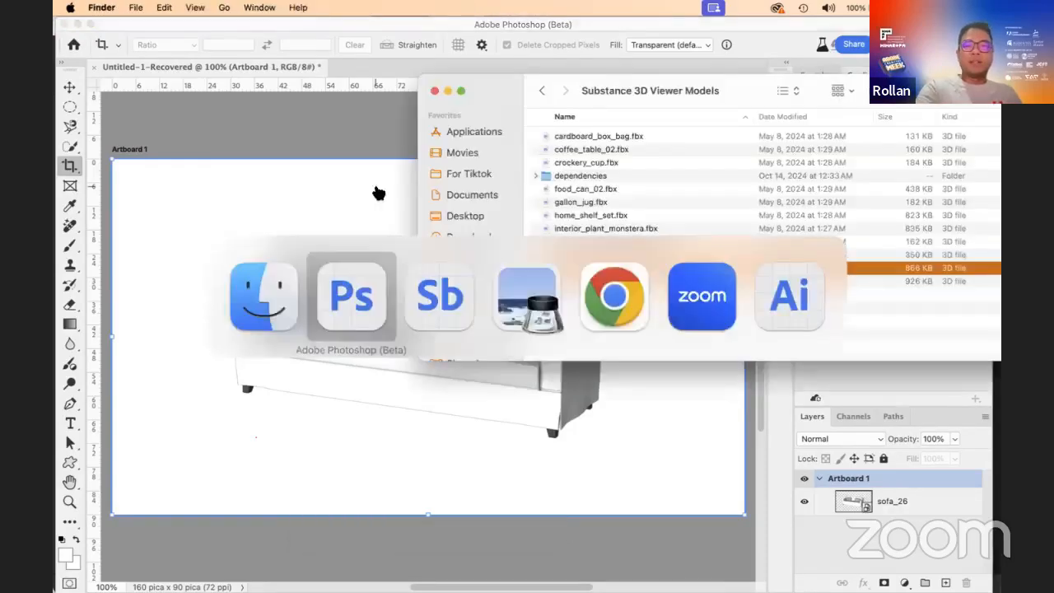
pyautogui.press('super+Tab')
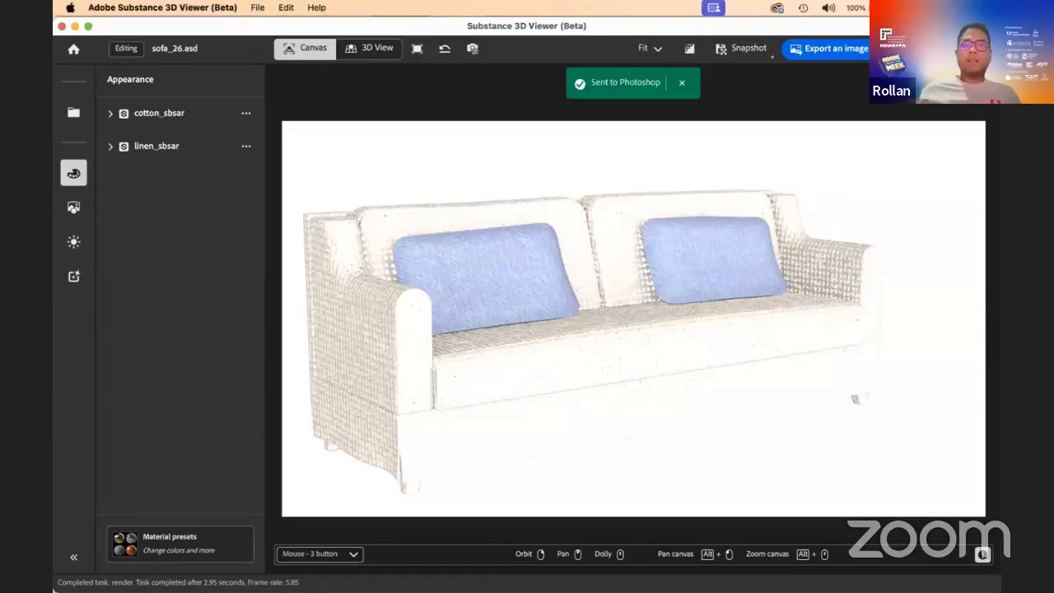
pyautogui.press('super+Tab')
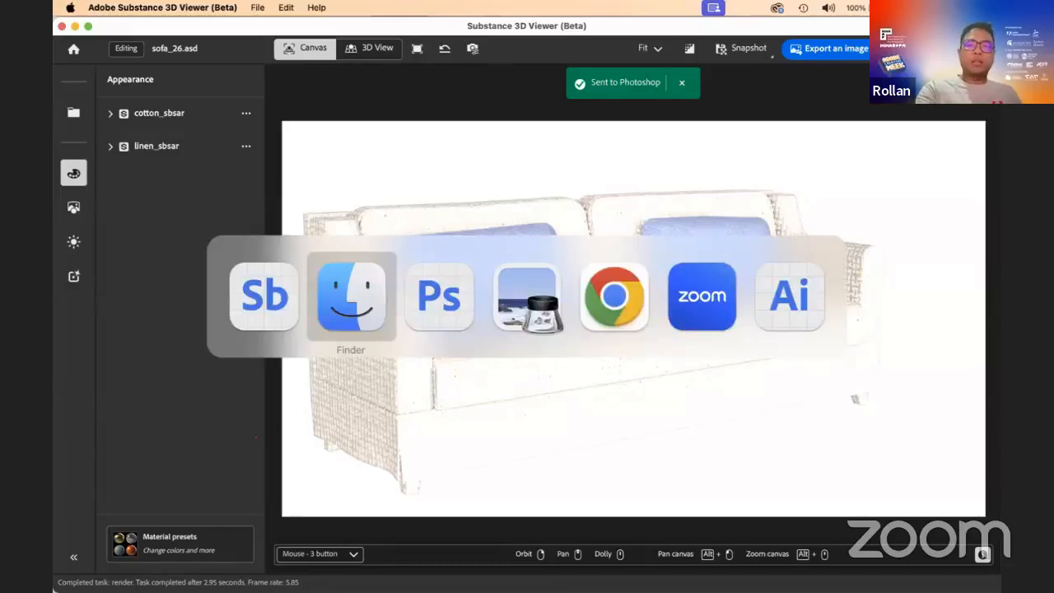
pyautogui.press('super+Tab')
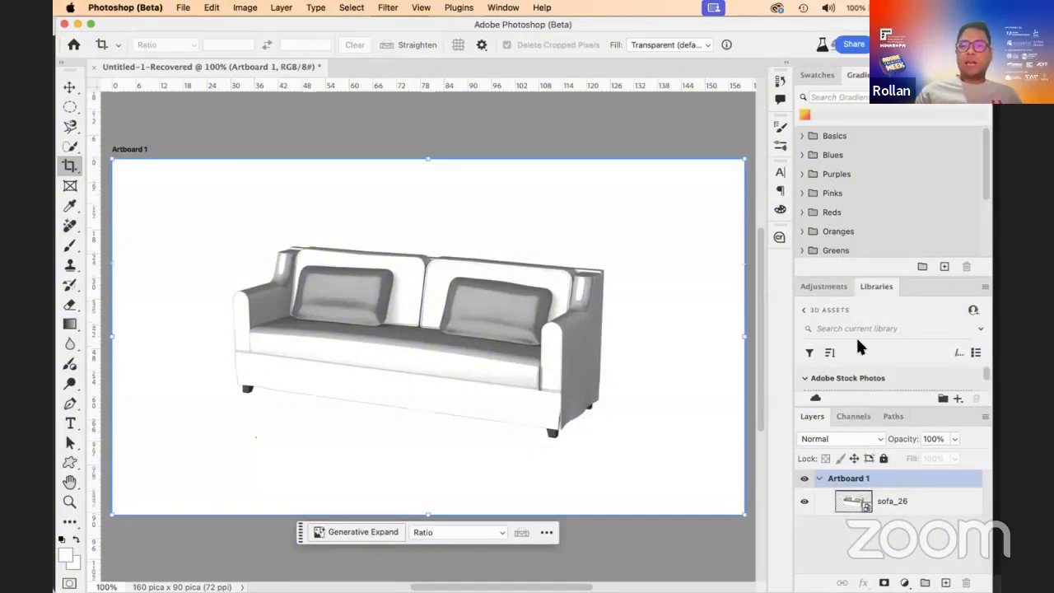
pyautogui.scroll(-5, 858, 340)
pyautogui.scroll(5, 857, 339)
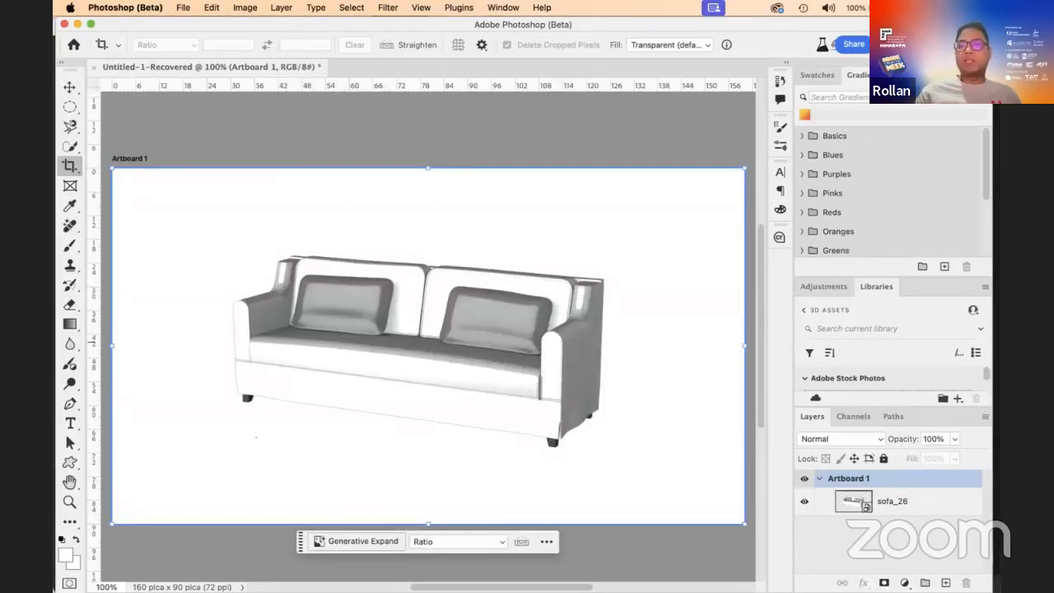
# Reset the Essentials workspace and ignore the crash report for Adobe Photoshop 2025.
pyautogui.click(972, 45)
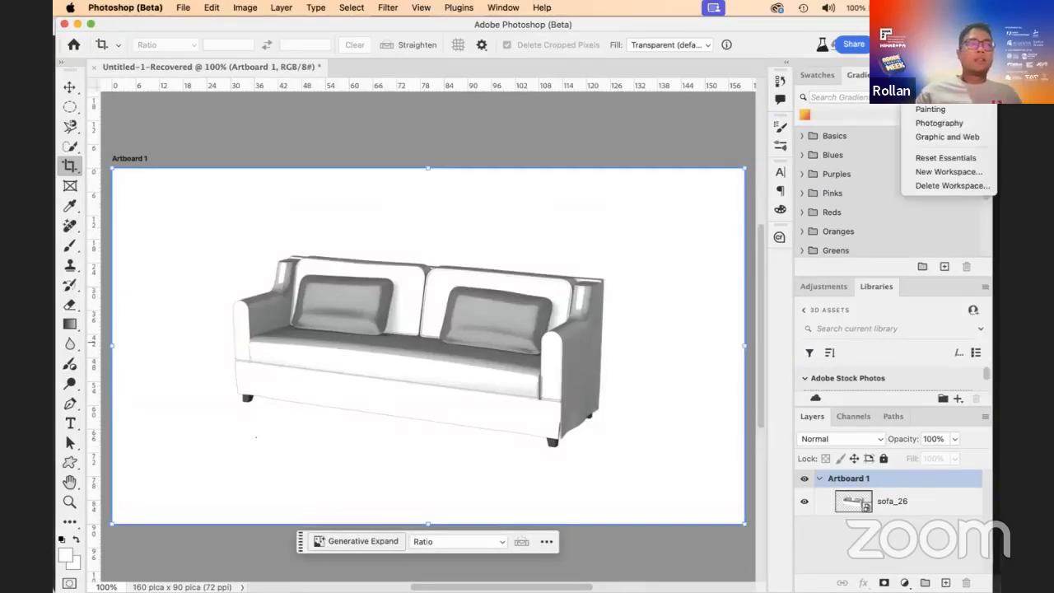
pyautogui.click(957, 156)
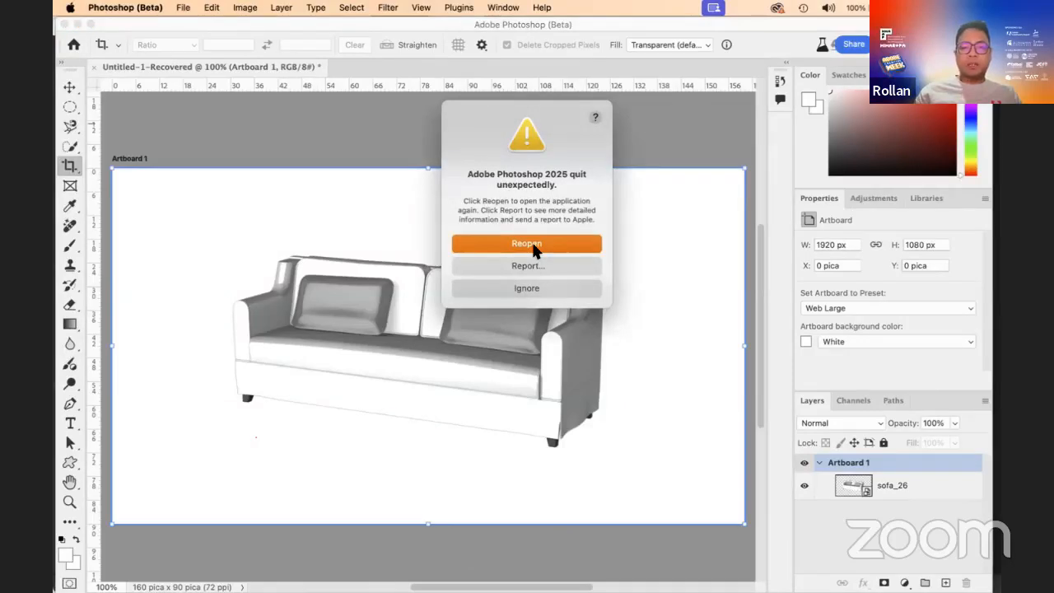
pyautogui.click(527, 289)
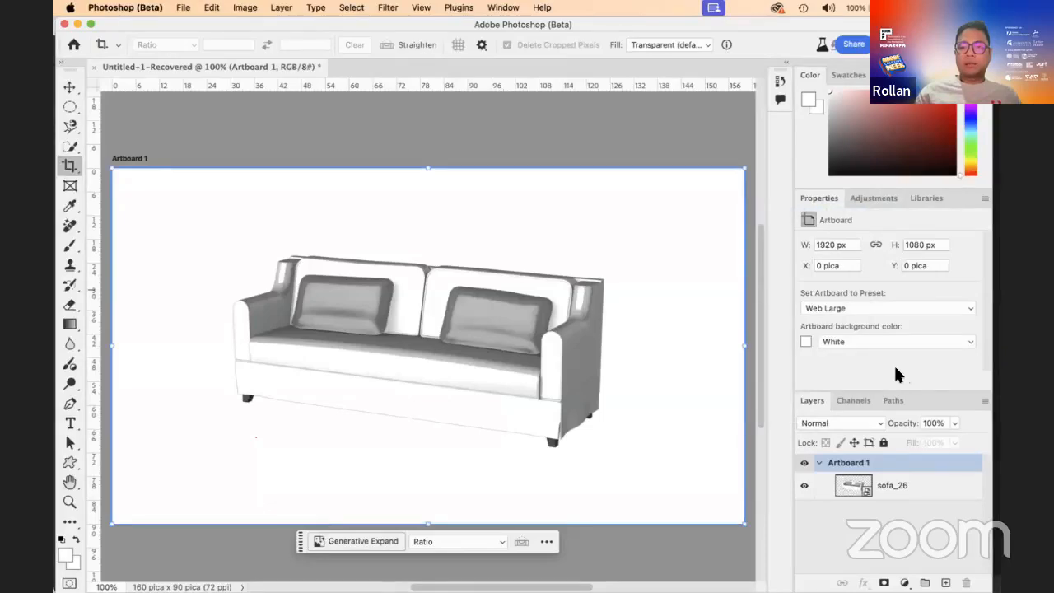
# Select the sofa_26 layer with the Move tool and open its smart object contents in Substance 3D Viewer.
pyautogui.click(69, 87)
pyautogui.click(329, 278)
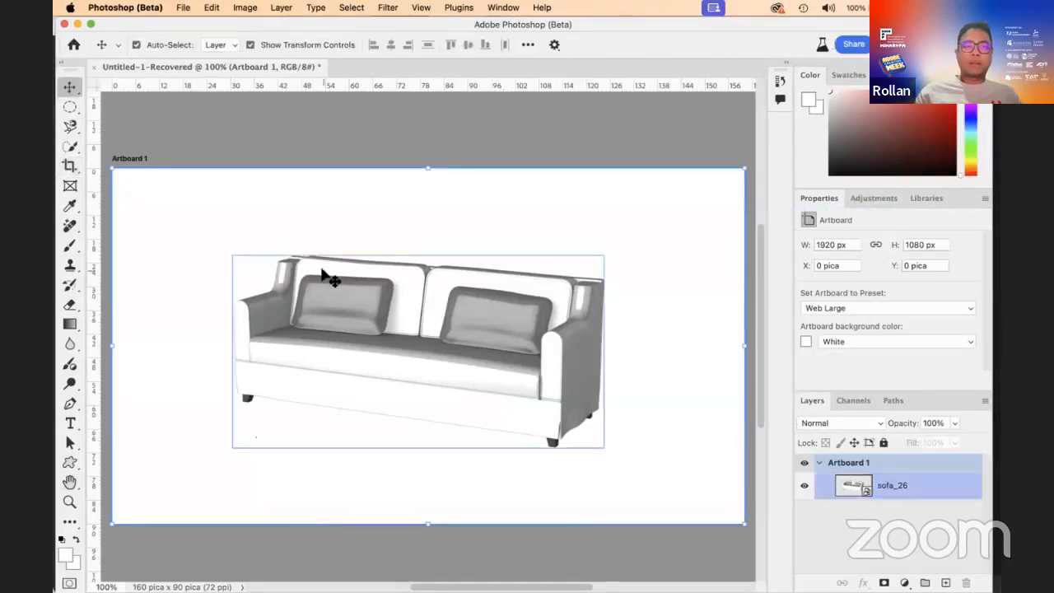
pyautogui.click(341, 286)
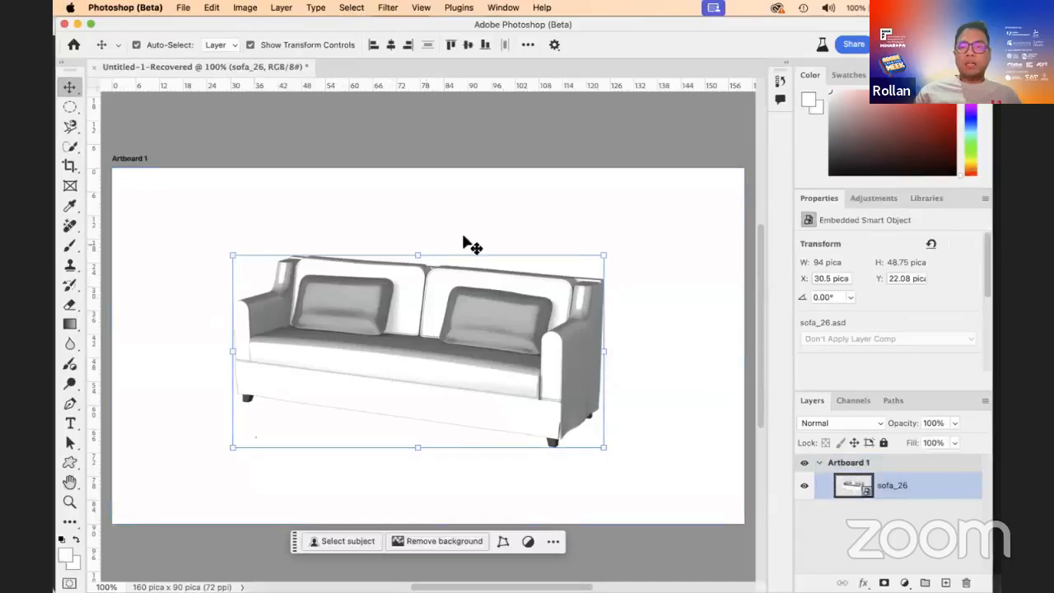
pyautogui.scroll(-3, 848, 321)
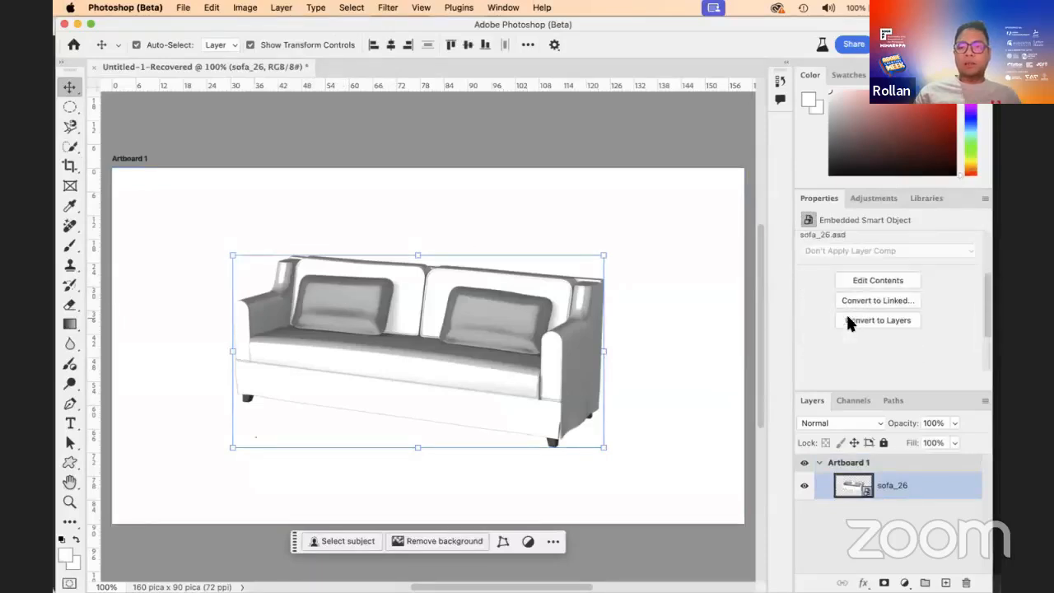
pyautogui.click(849, 280)
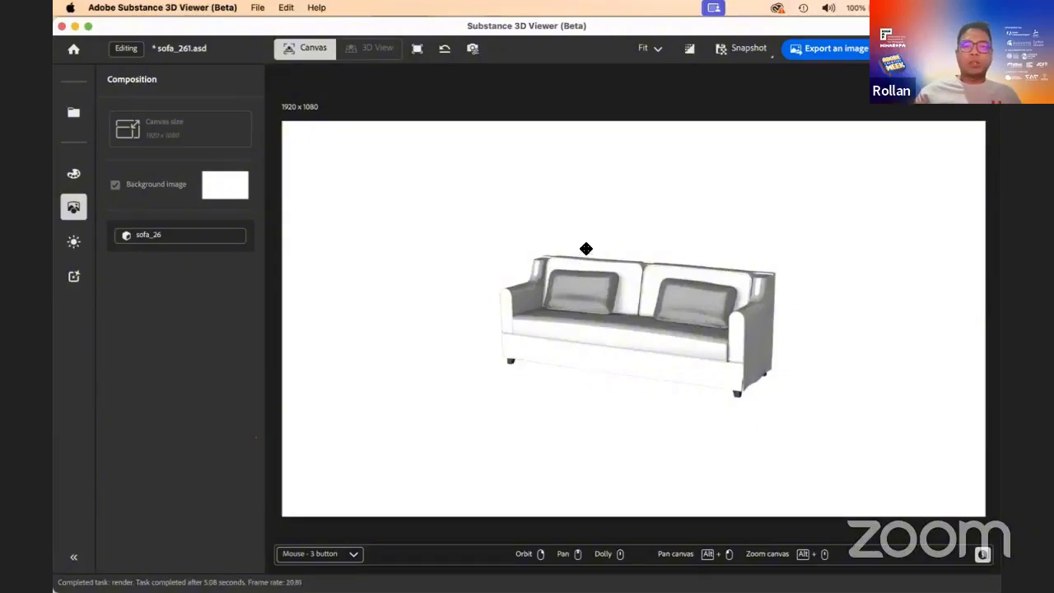
# Bring the sofa closer and orbit the view so it is seen from above.
pyautogui.scroll(3, 583, 252)
pyautogui.scroll(3, 583, 252)
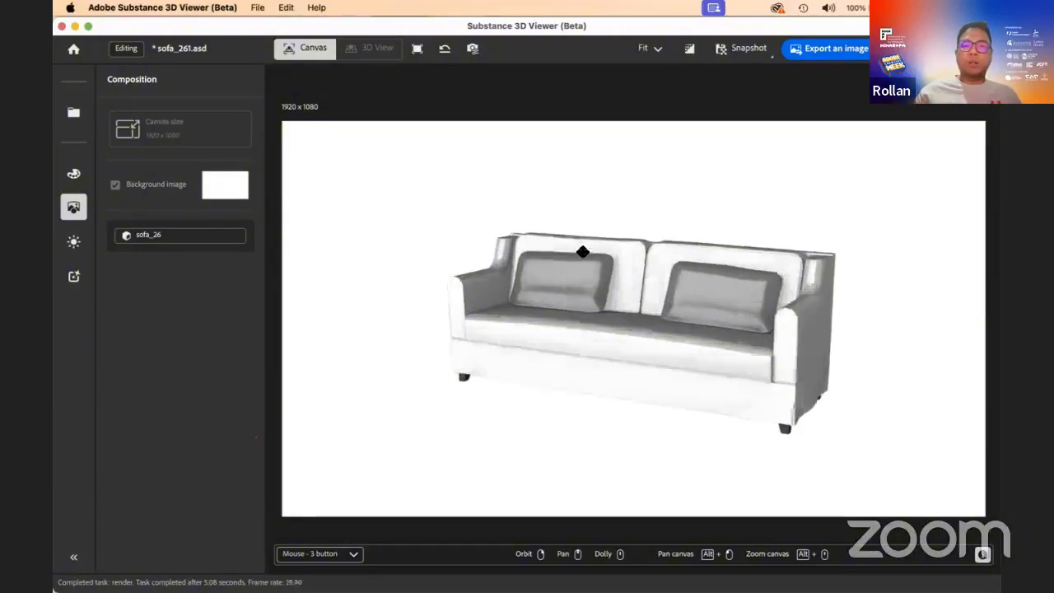
pyautogui.moveTo(491, 360); pyautogui.dragTo(492, 359, button='right')
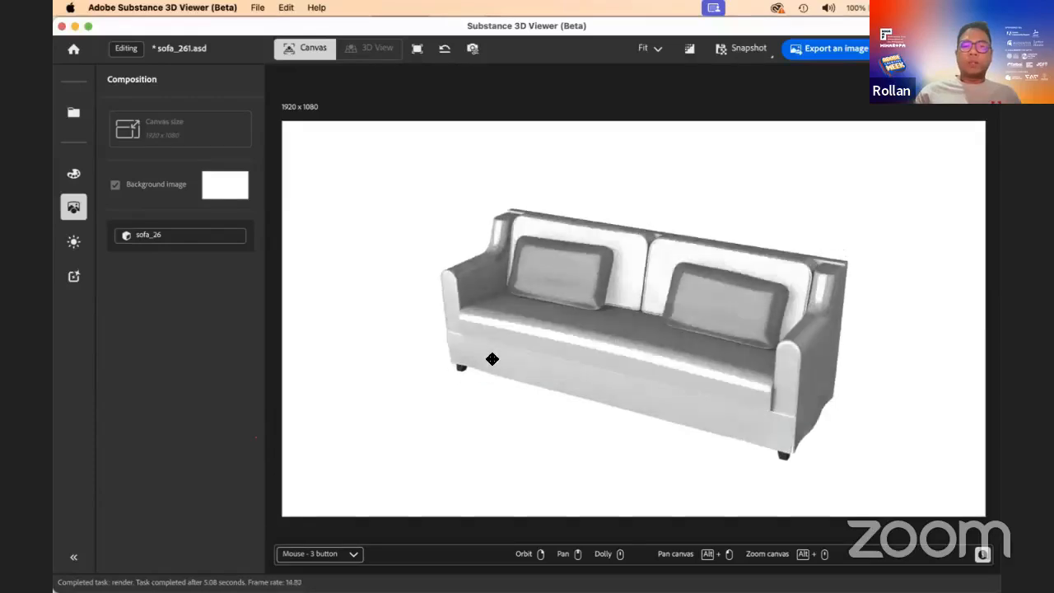
pyautogui.moveTo(527, 353)
pyautogui.mouseDown()
pyautogui.moveTo(527, 401)
pyautogui.moveTo(522, 357)
pyautogui.moveTo(532, 348)
pyautogui.mouseUp()
pyautogui.moveTo(461, 410); pyautogui.dragTo(461, 410, button='right')
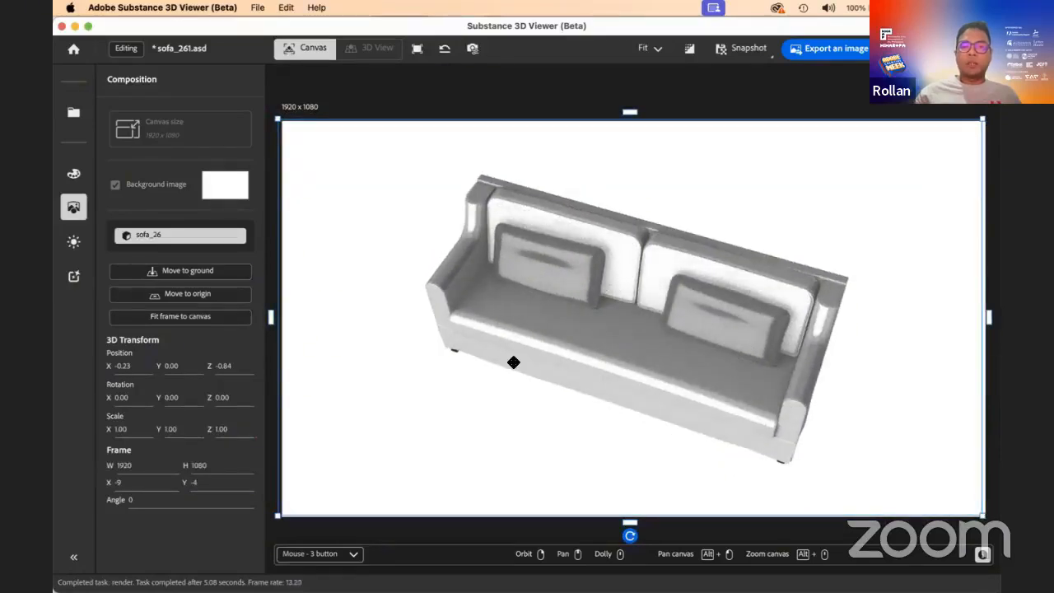
# Set the navigation mode to Trackpad and enlarge the sofa until it fills the canvas.
pyautogui.click(352, 553)
pyautogui.click(341, 533)
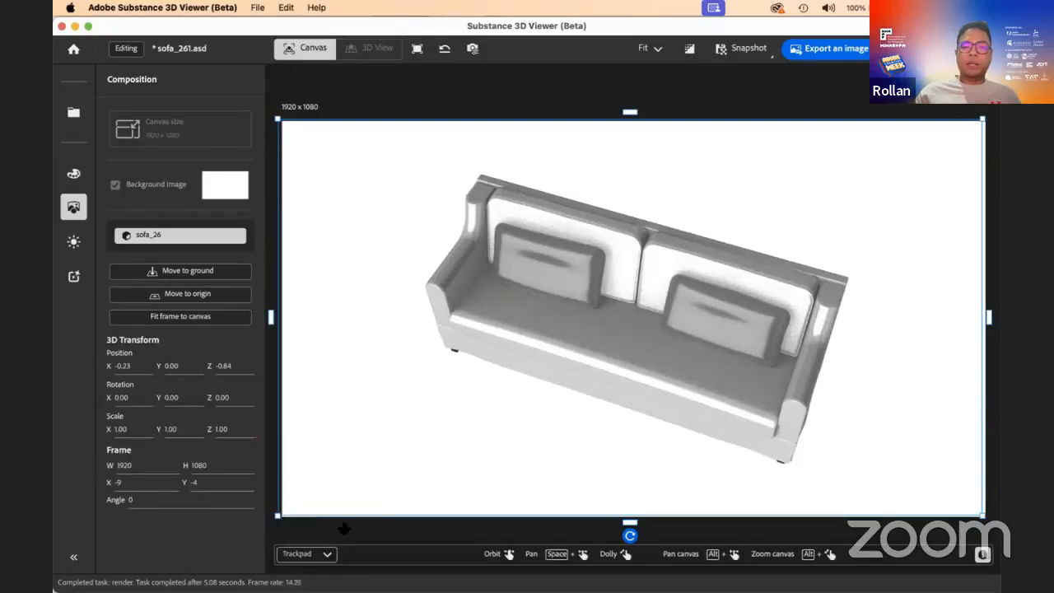
pyautogui.scroll(3, 661, 374)
pyautogui.scroll(2, 661, 374)
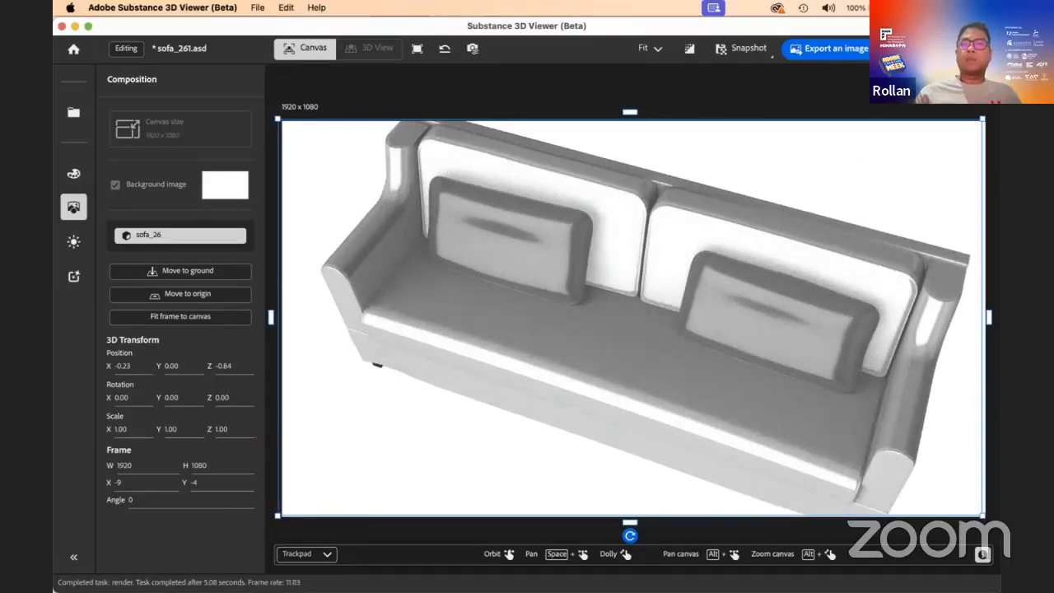
# Save the re-angled sofa to send it back, and switch to Photoshop (Beta).
pyautogui.press('super+s')
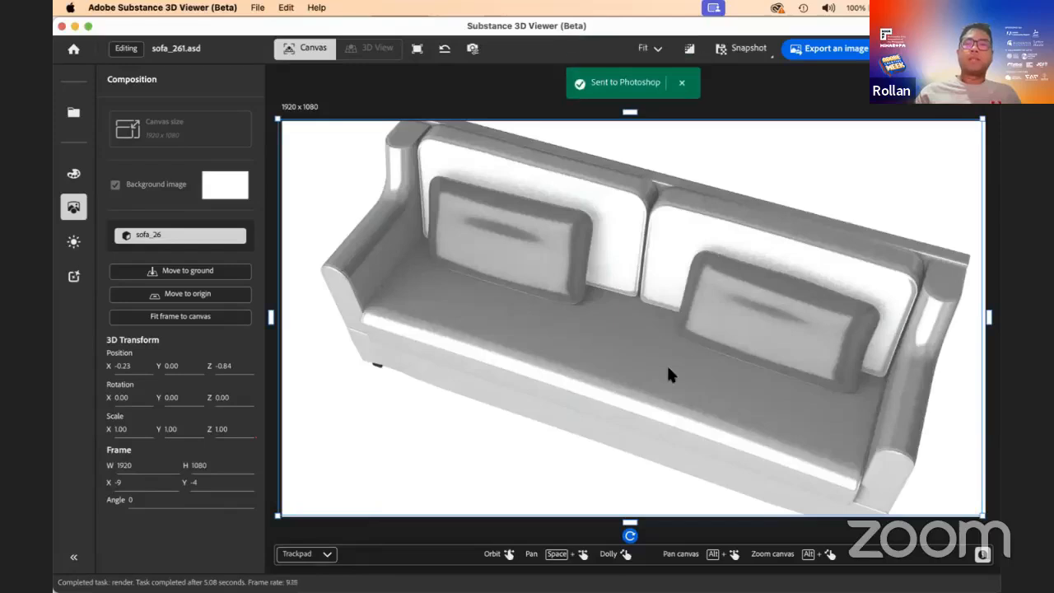
pyautogui.moveTo(480, 582)
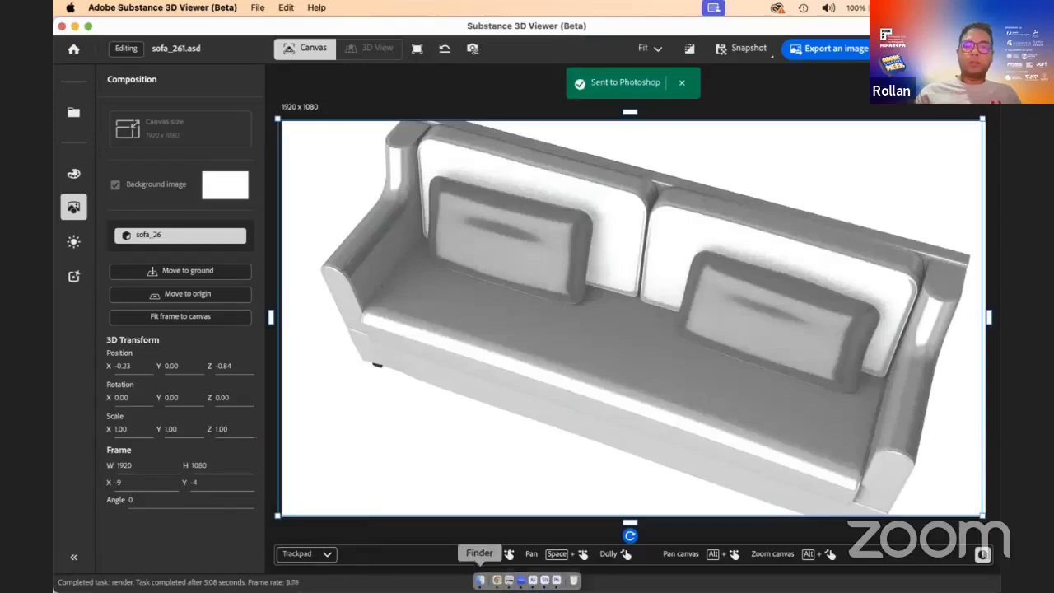
pyautogui.click(556, 581)
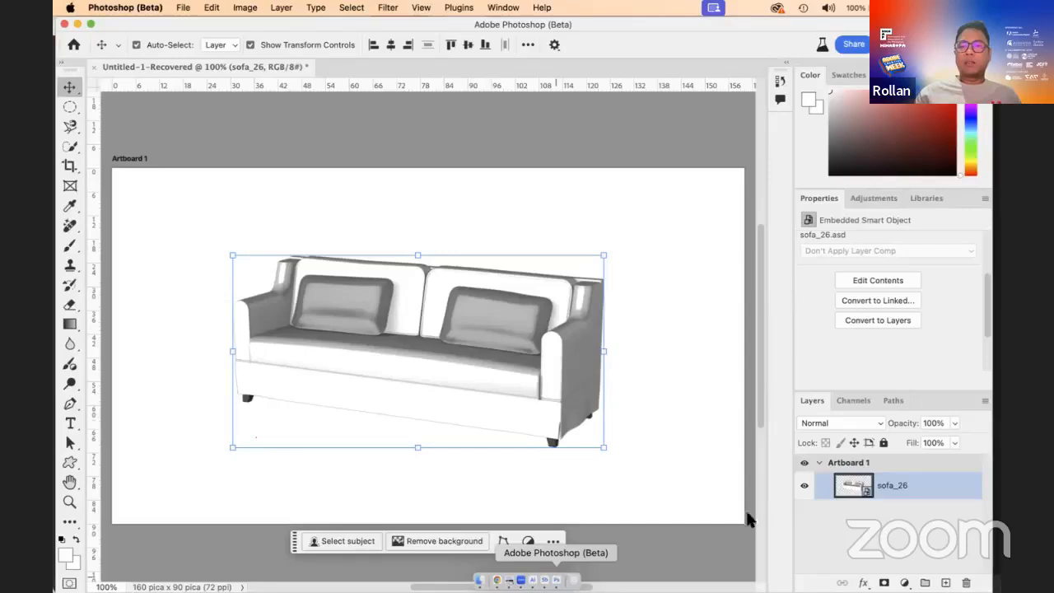
# Check the sofa_26 smart object on the artboard and its properties for the changes sent from Substance 3D Viewer.
pyautogui.click(574, 143)
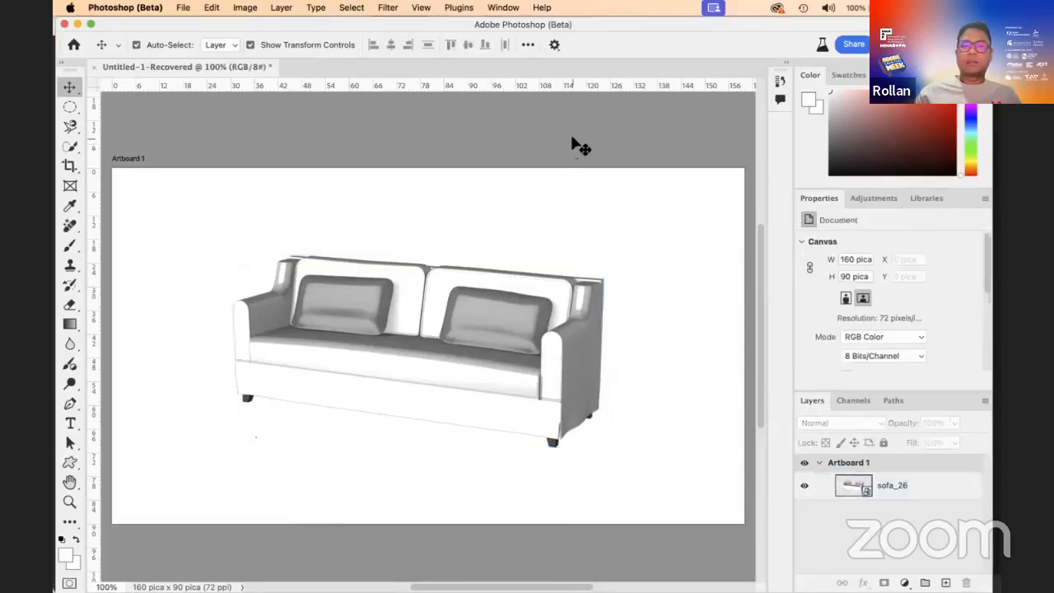
pyautogui.click(531, 287)
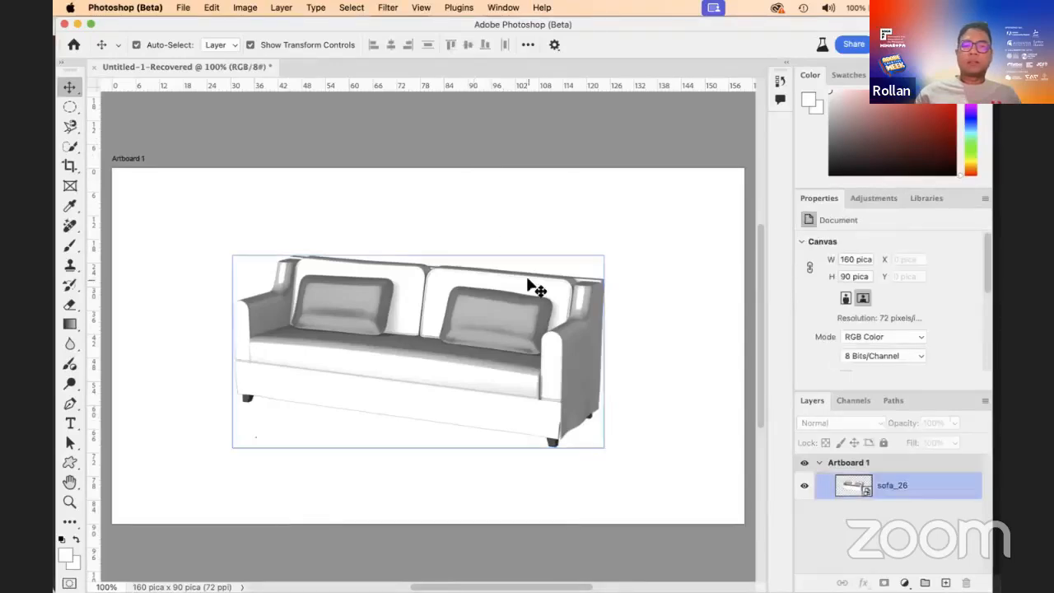
pyautogui.click(525, 118)
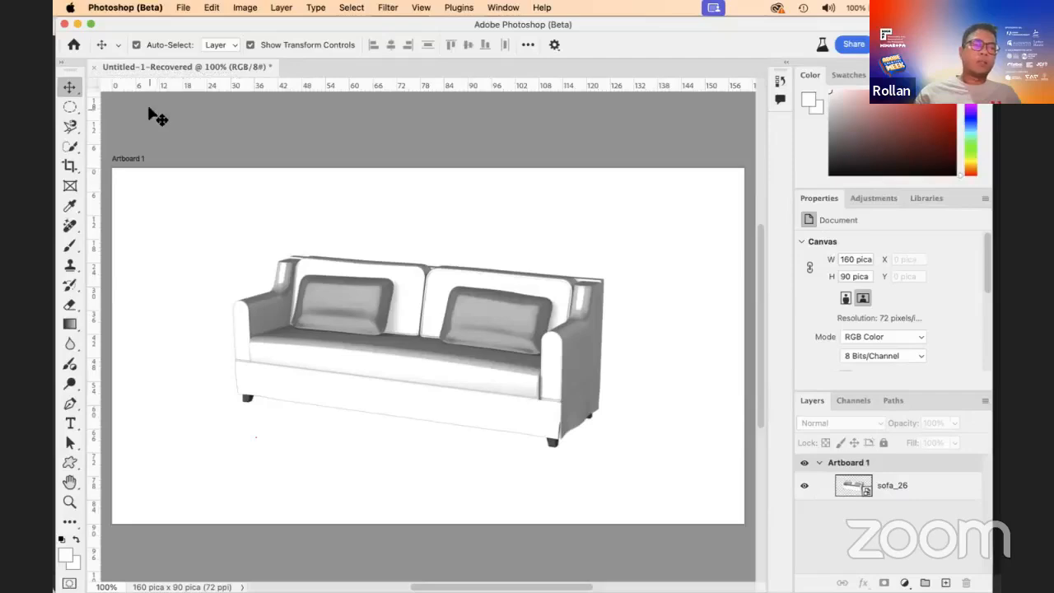
pyautogui.click(354, 298)
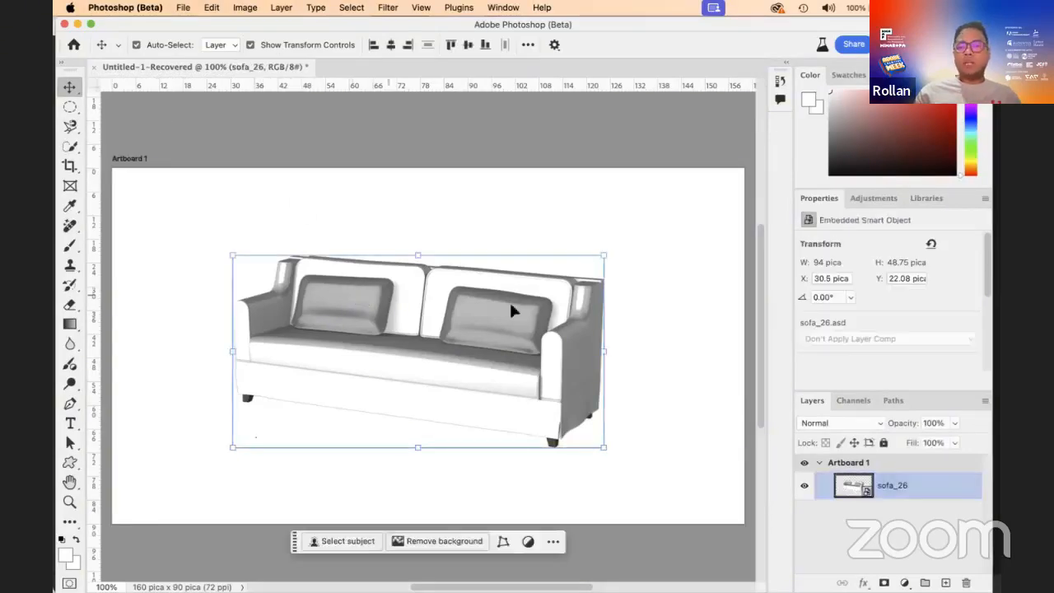
pyautogui.scroll(-5, 842, 345)
pyautogui.scroll(2, 844, 358)
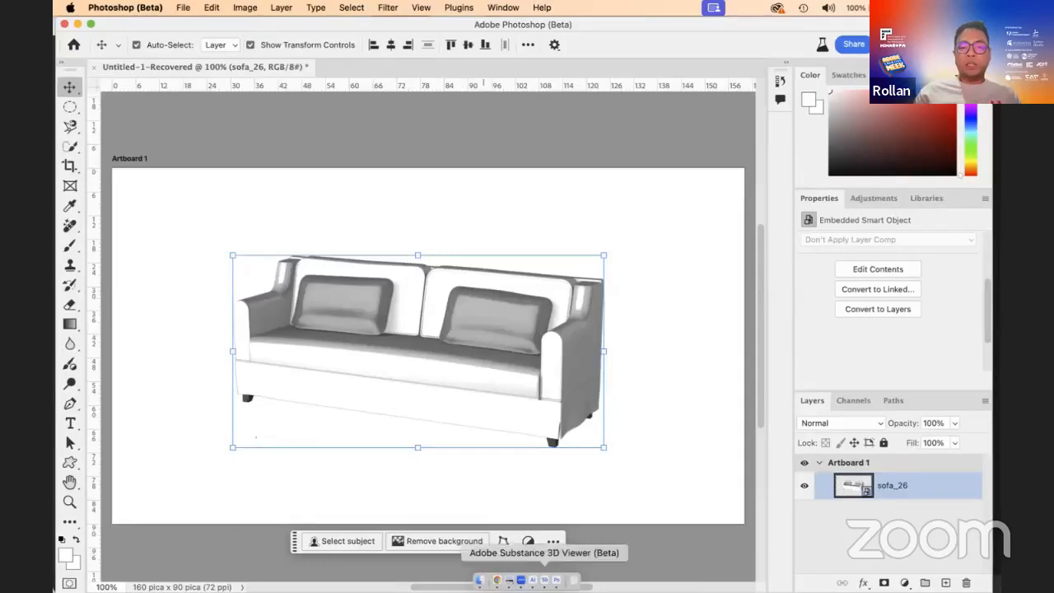
# Switch to Substance 3D Viewer, deselect the sofa and orbit it down to a near-frontal view.
pyautogui.click(543, 577)
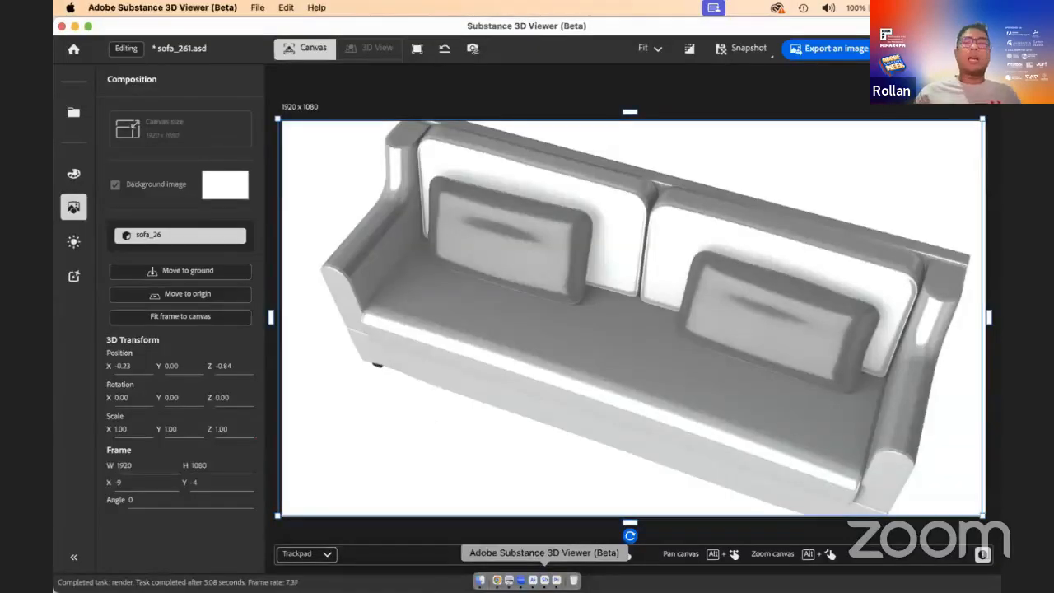
pyautogui.click(564, 107)
pyautogui.scroll(-5, 518, 373)
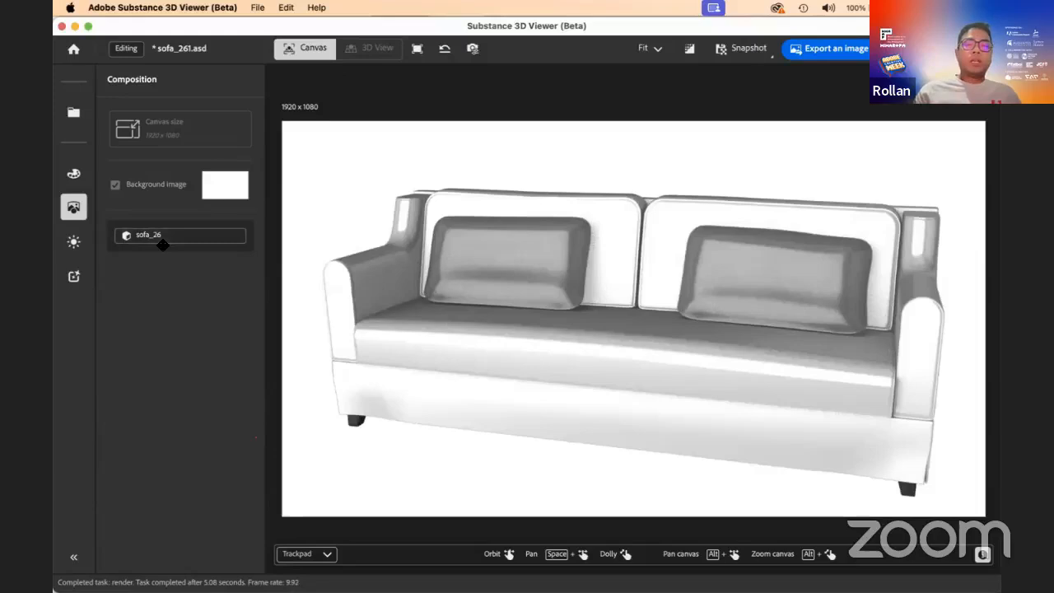
# Start a Text to 3D generation and enter the prompt "tall lamp shade with carpet".
pyautogui.click(78, 278)
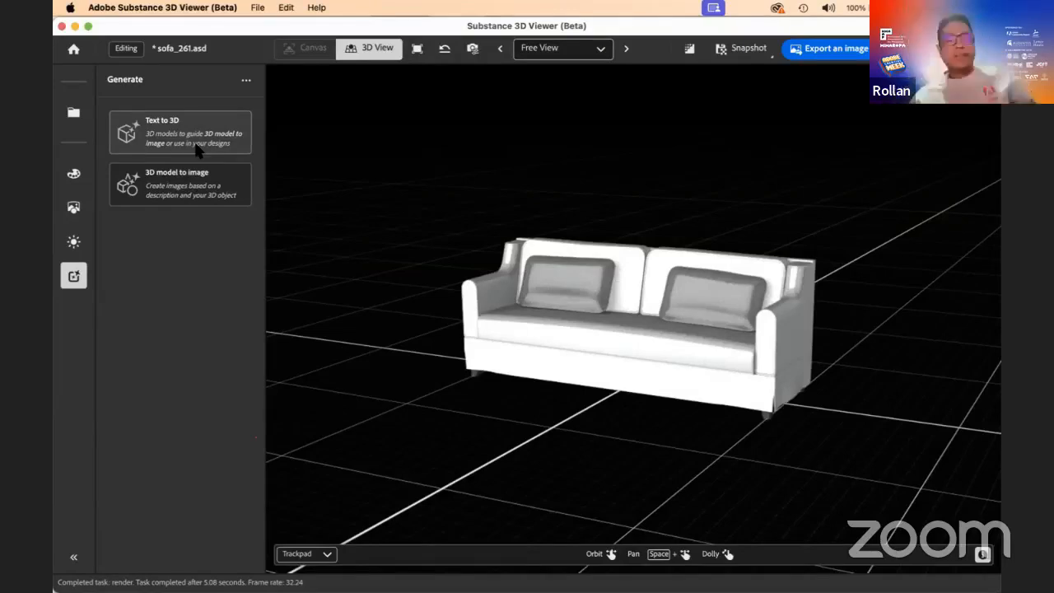
pyautogui.click(197, 150)
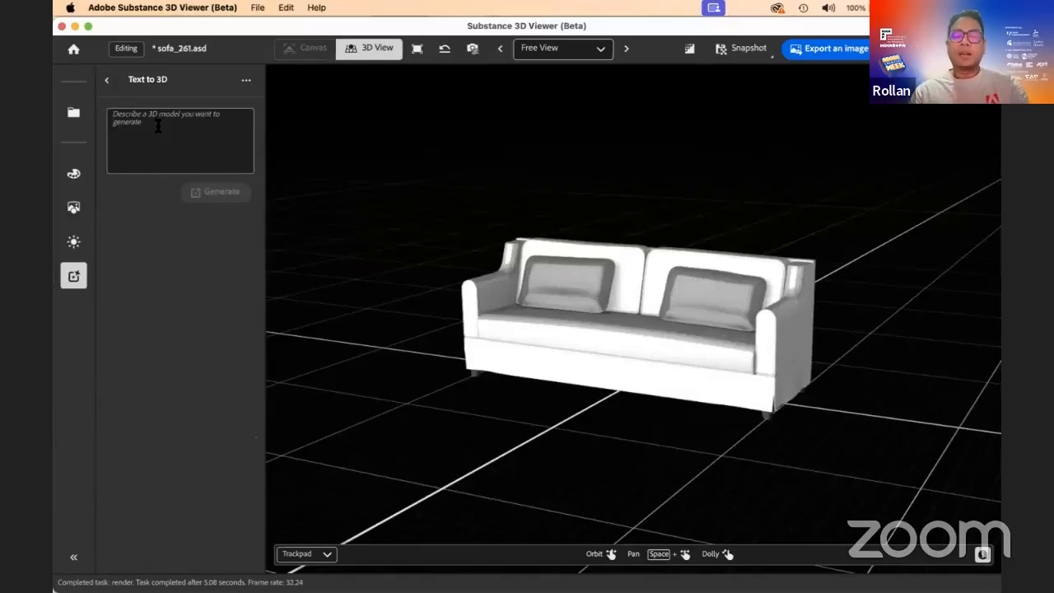
pyautogui.write('ving')
pyautogui.press('BackSpace')
pyautogui.press('BackSpace')
pyautogui.press('BackSpace')
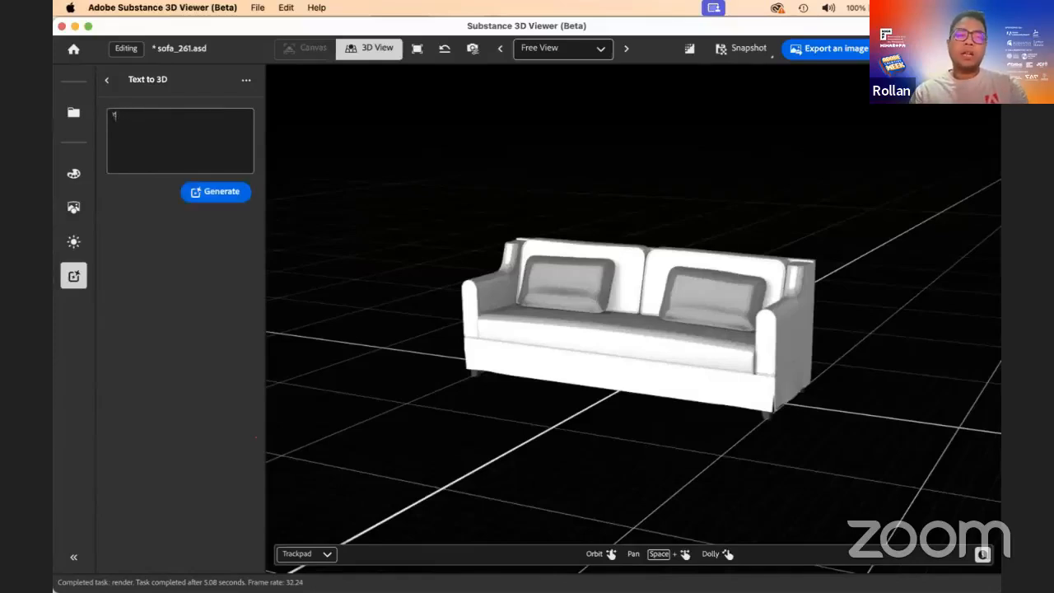
pyautogui.press('BackSpace')
pyautogui.write('vi')
pyautogui.press('BackSpace')
pyautogui.press('BackSpace')
pyautogui.write('v')
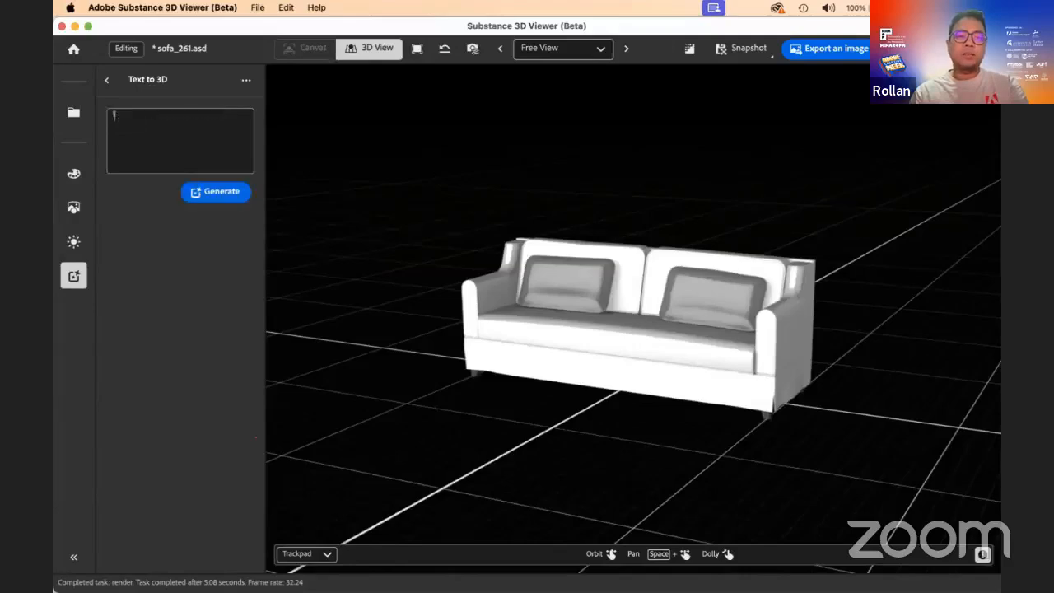
pyautogui.write('amp sha')
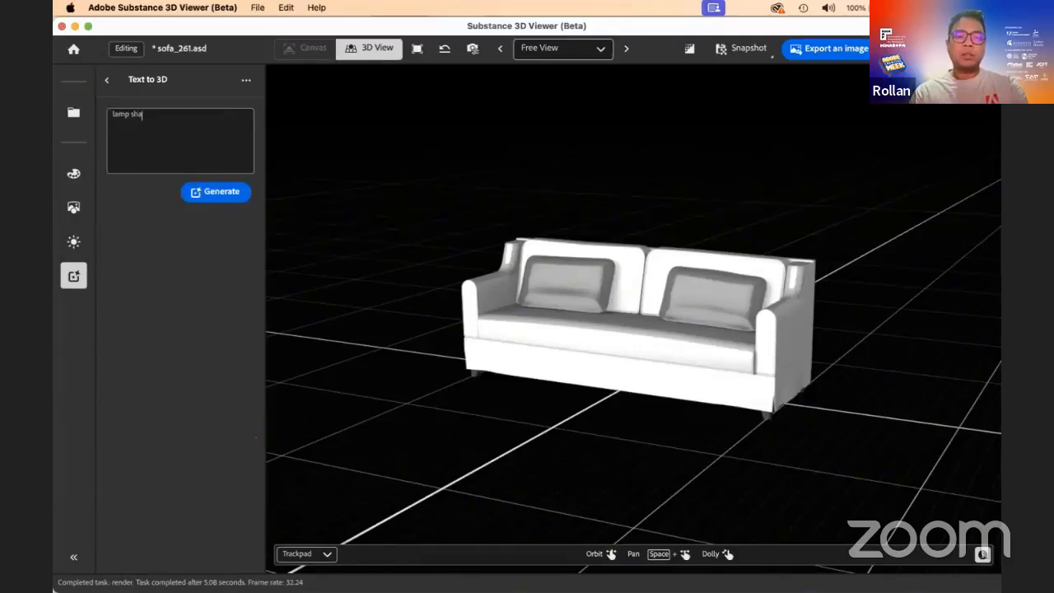
pyautogui.write('de')
pyautogui.click(112, 113)
pyautogui.write('tall')
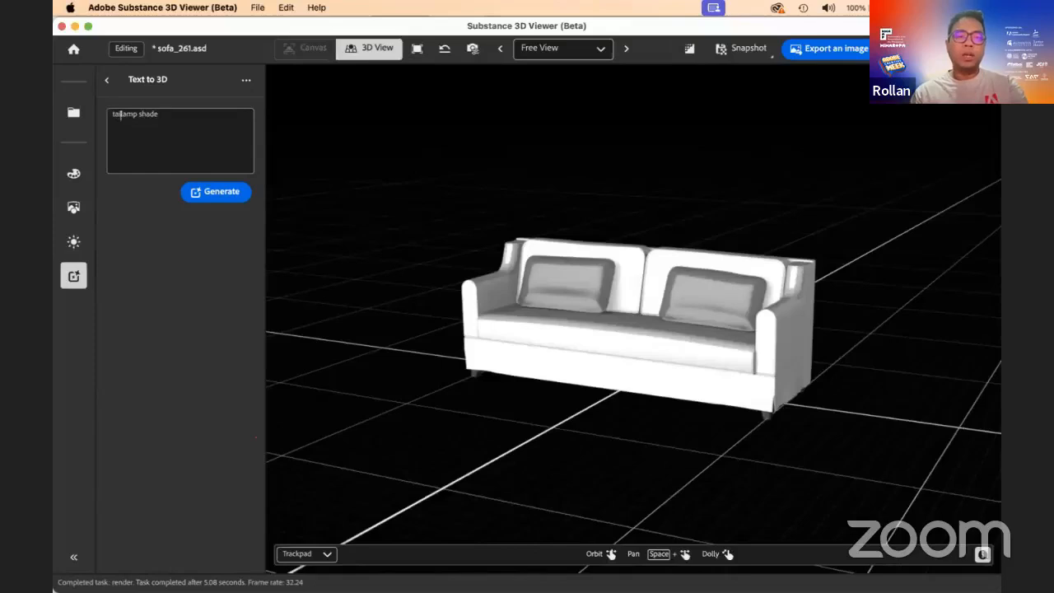
pyautogui.click(163, 113)
pyautogui.write('with ')
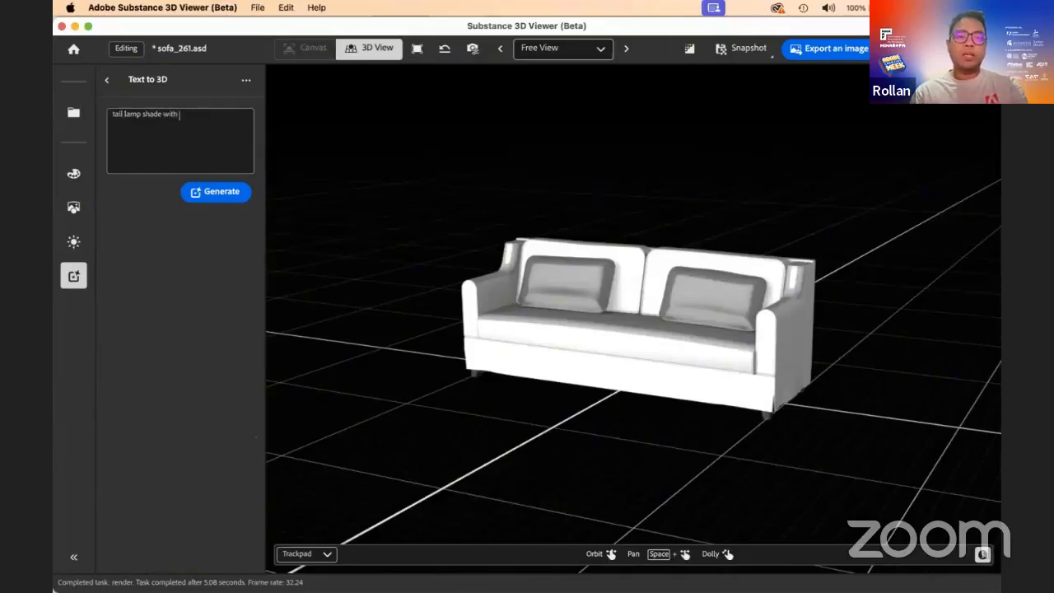
pyautogui.write('carpet')
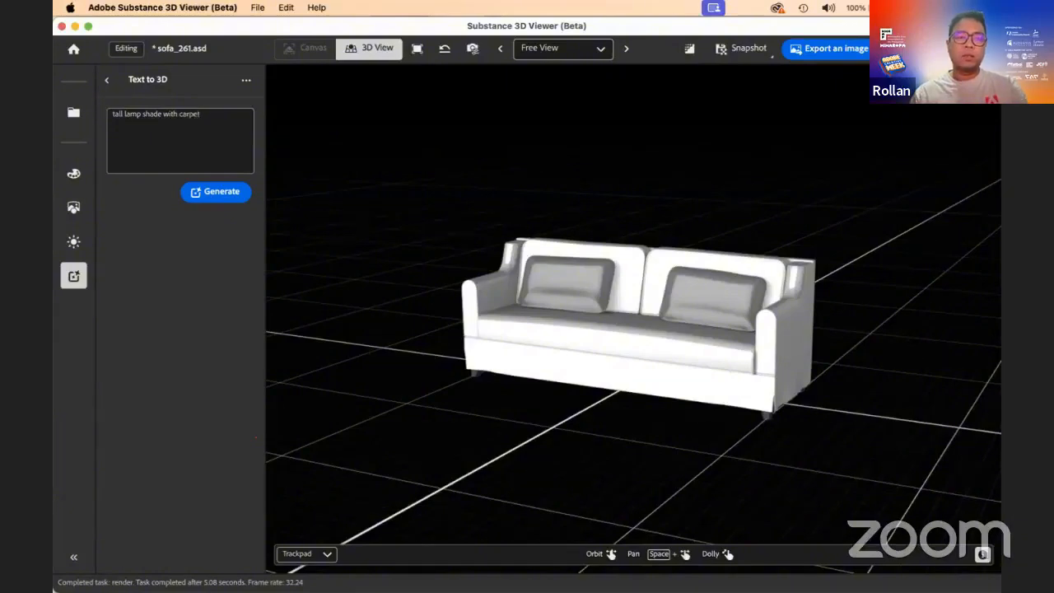
# Generate the 3D lamp model, discarding the unsaved sofa changes, and select the generated lamp.
pyautogui.click(212, 193)
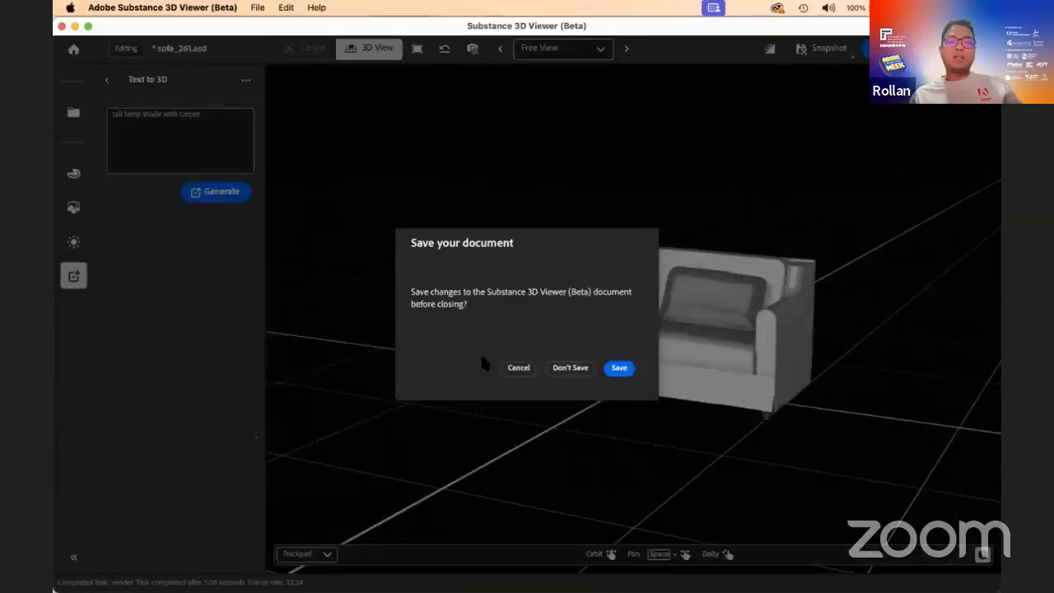
pyautogui.click(571, 368)
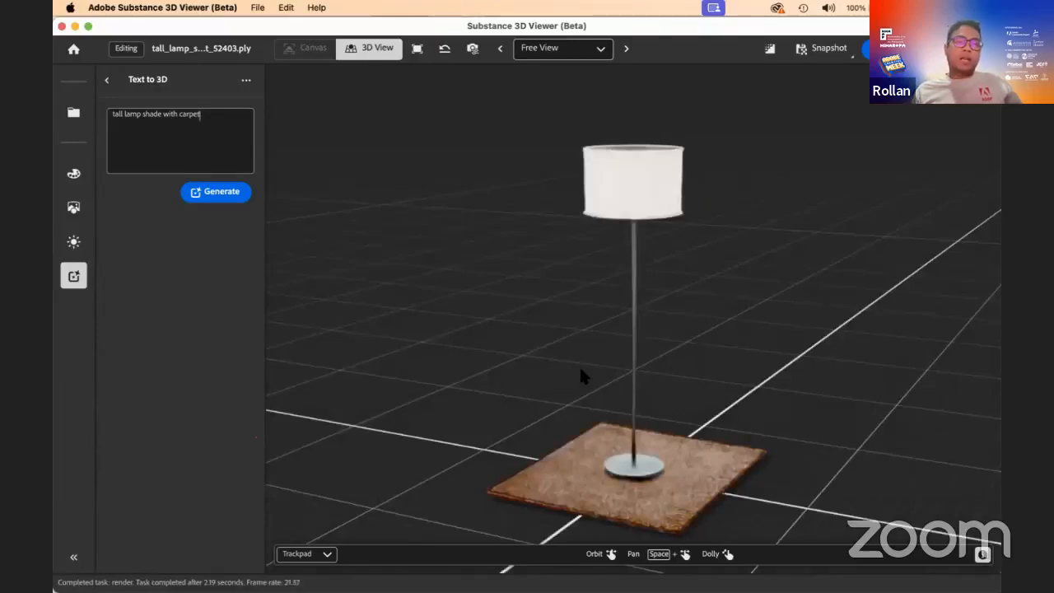
pyautogui.click(634, 478)
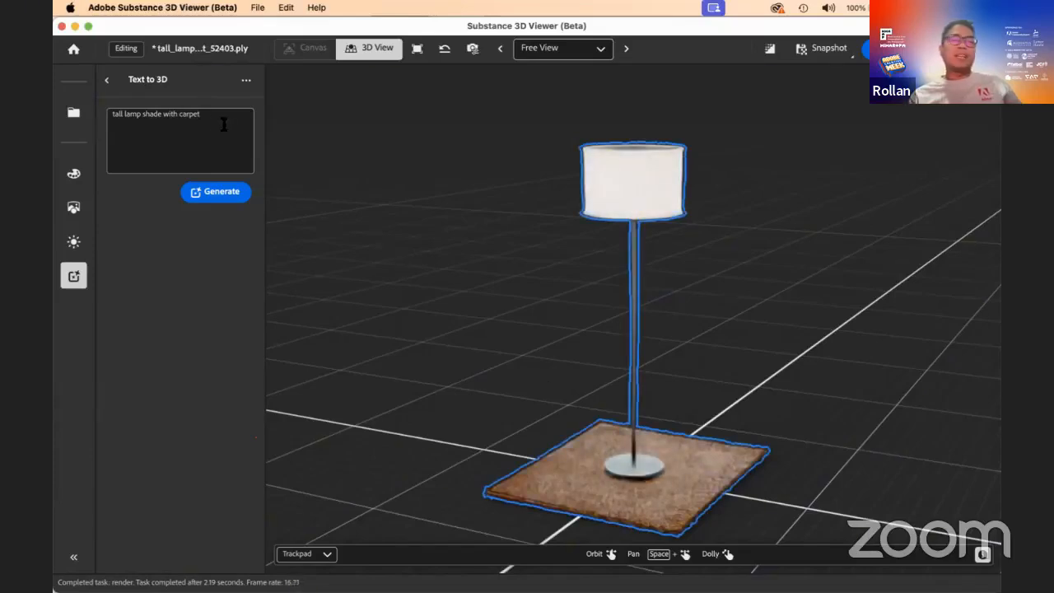
# Change the prompt to "tall lamp shade with large carpet" and generate a new model without saving the current one.
pyautogui.moveTo(201, 113); pyautogui.dragTo(176, 112)
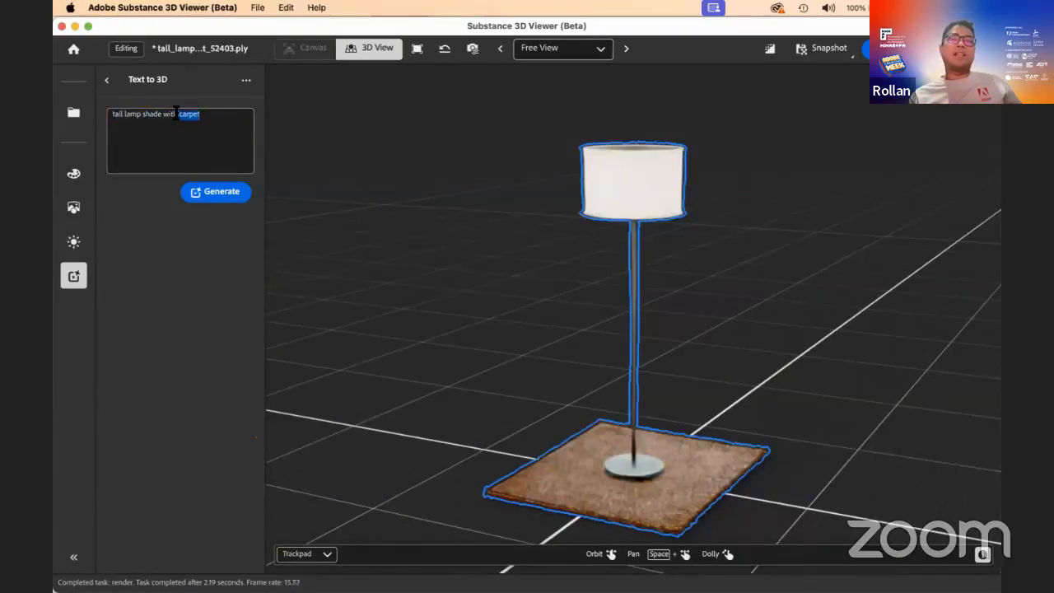
pyautogui.press('Right')
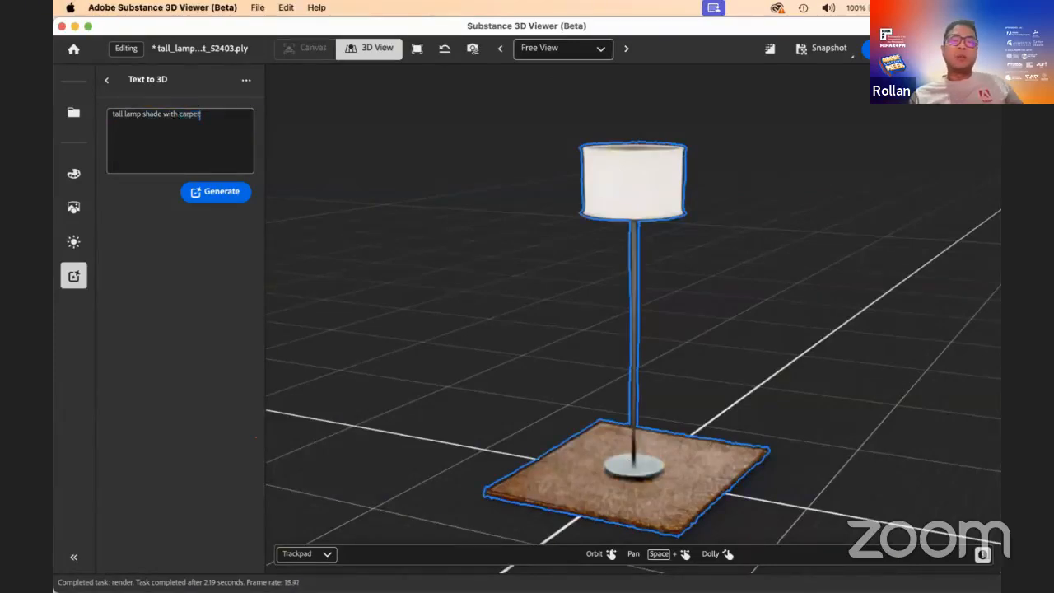
pyautogui.click(180, 115)
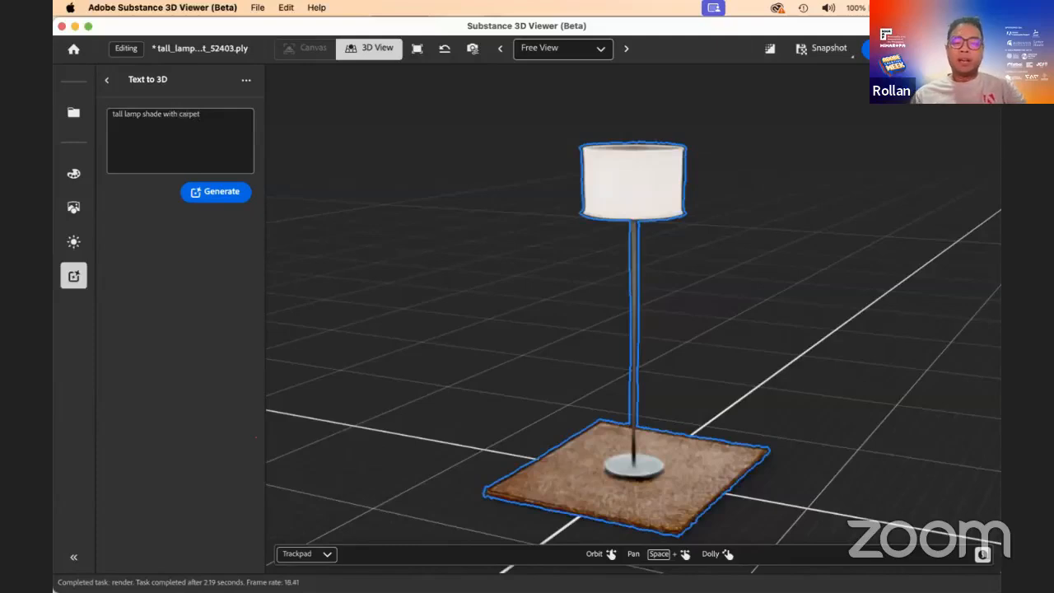
pyautogui.write('large')
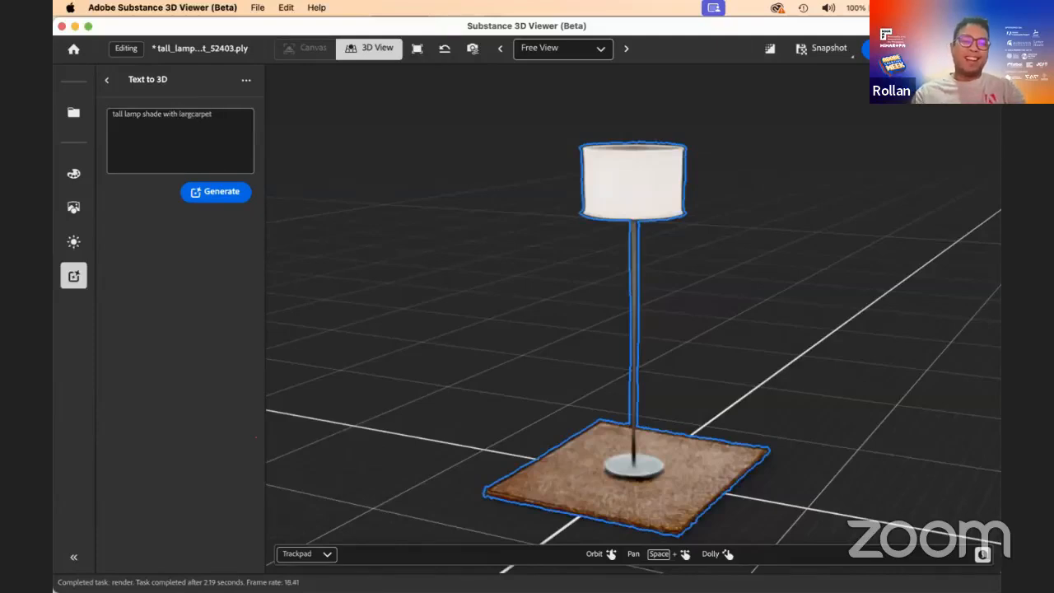
pyautogui.click(219, 192)
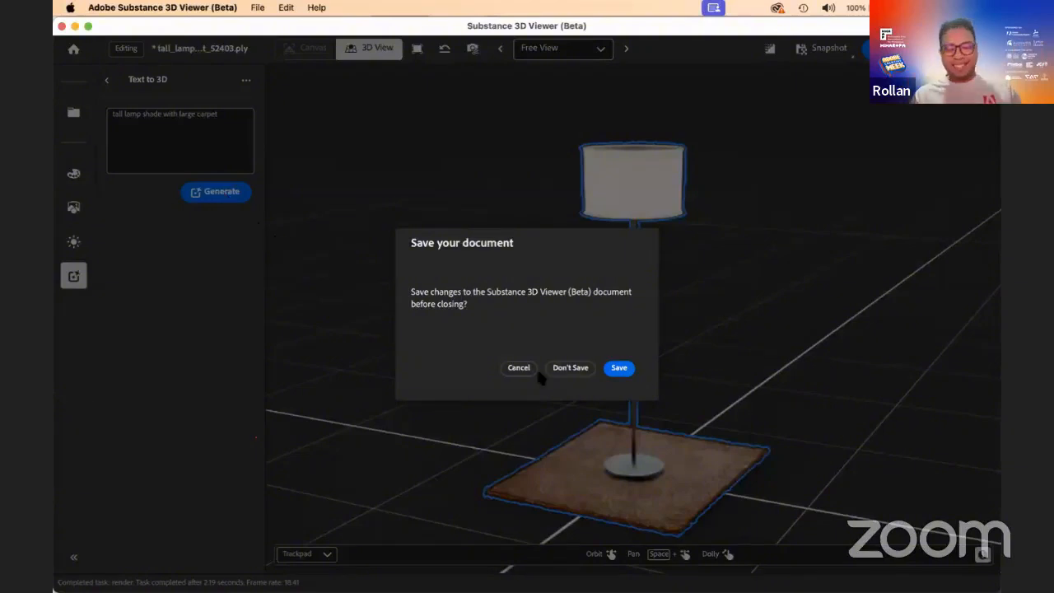
pyautogui.click(565, 369)
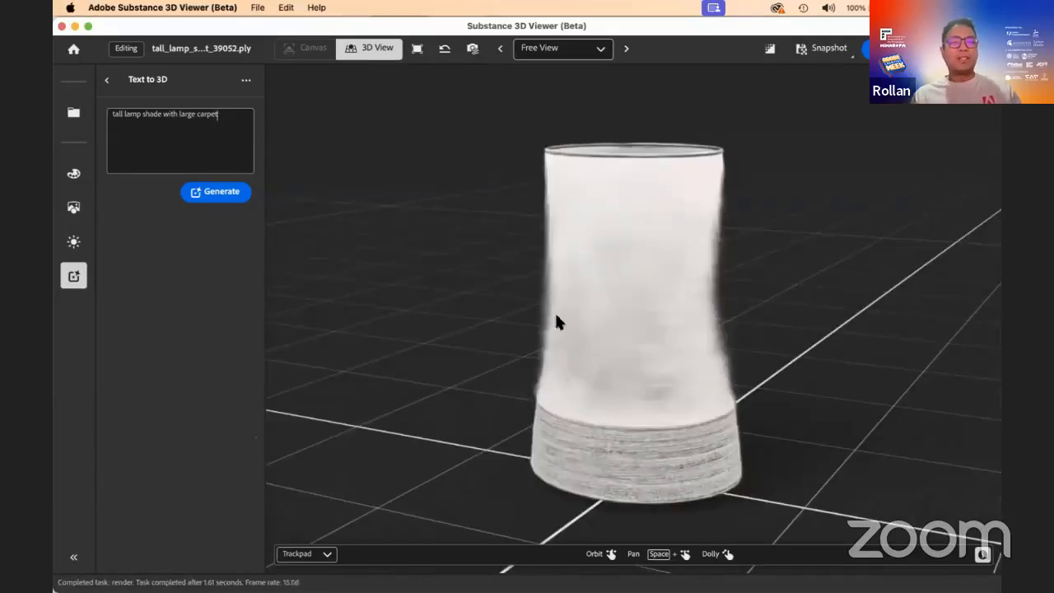
# Replace the prompt with "minimal office desk with laptop" and generate the 3D model.
pyautogui.press('super+a')
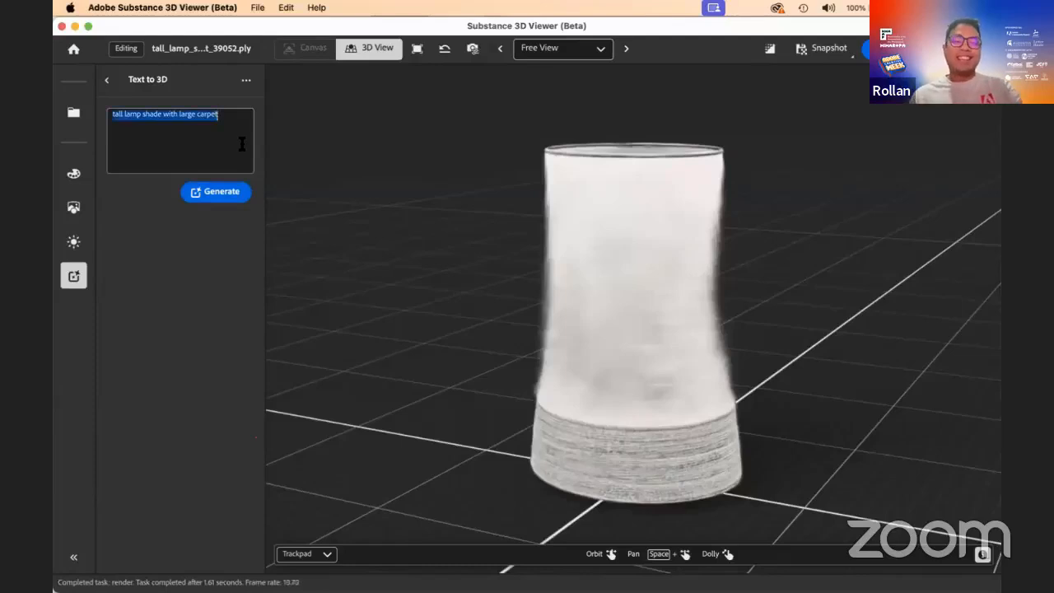
pyautogui.press('BackSpace')
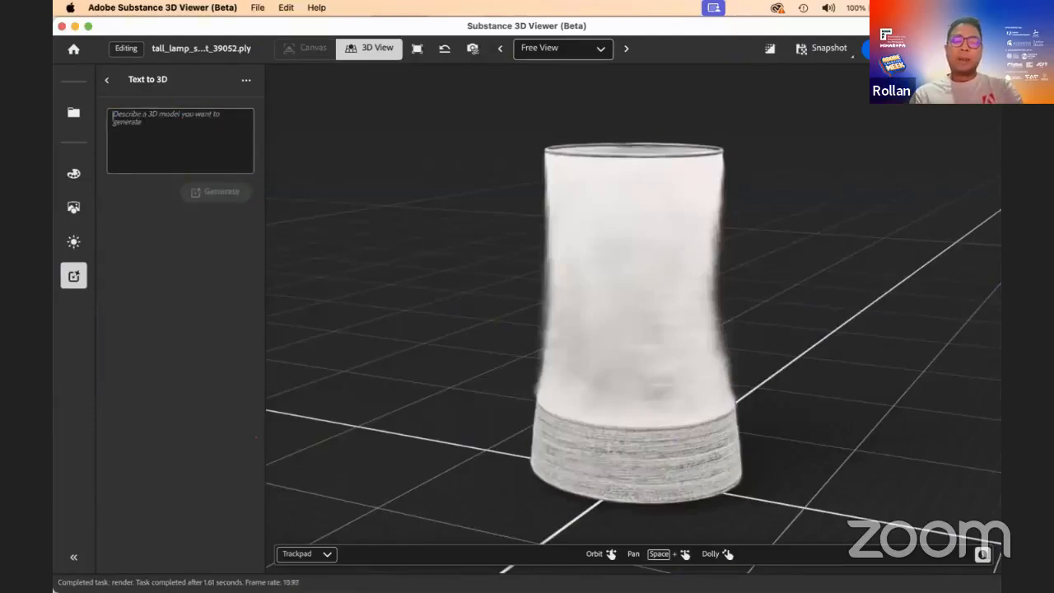
pyautogui.write('sm')
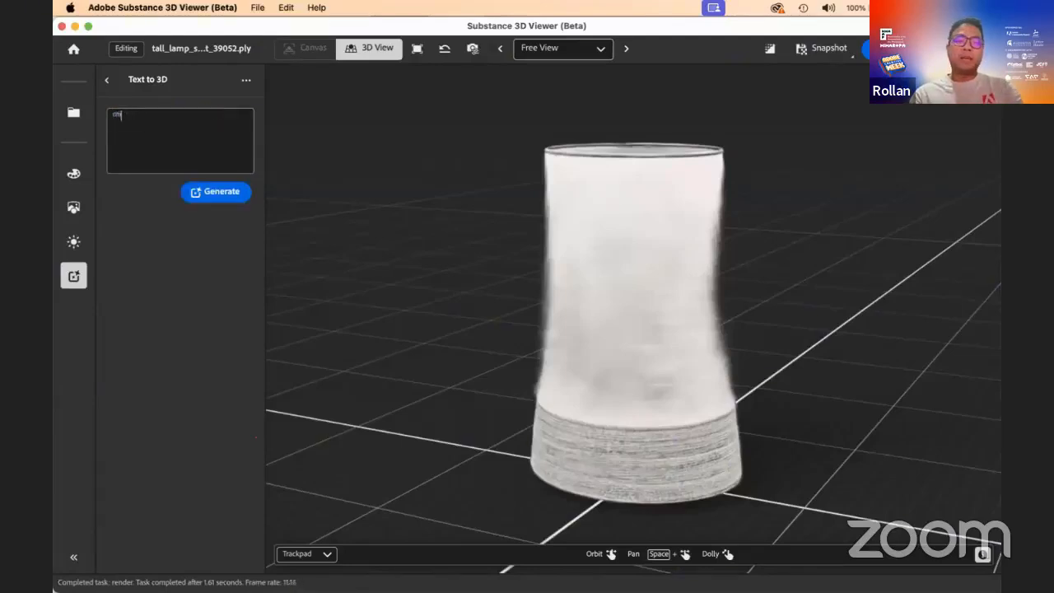
pyautogui.write('nimal office desk')
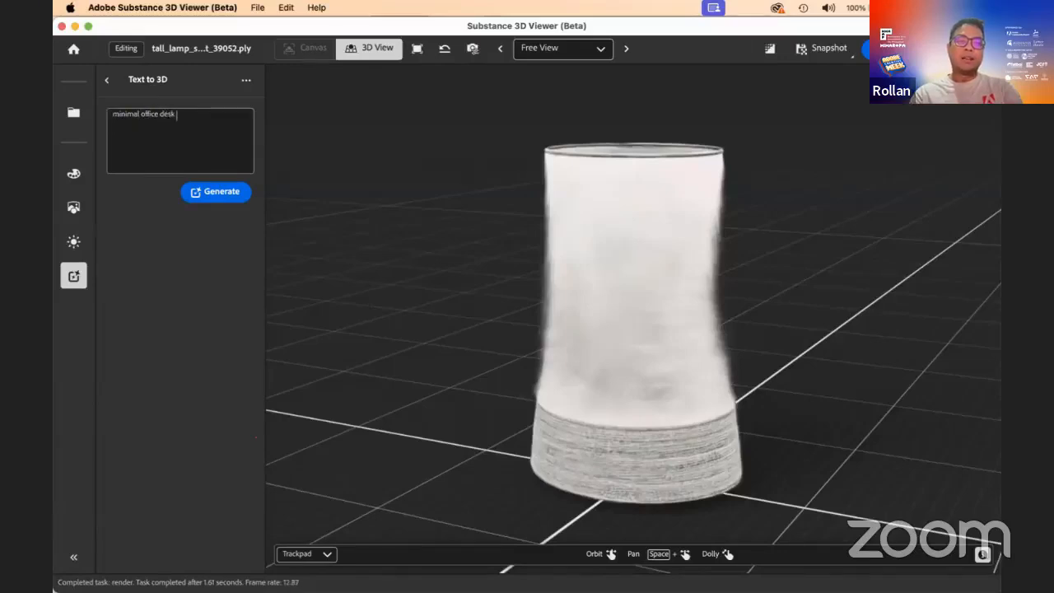
pyautogui.write(' with laptop')
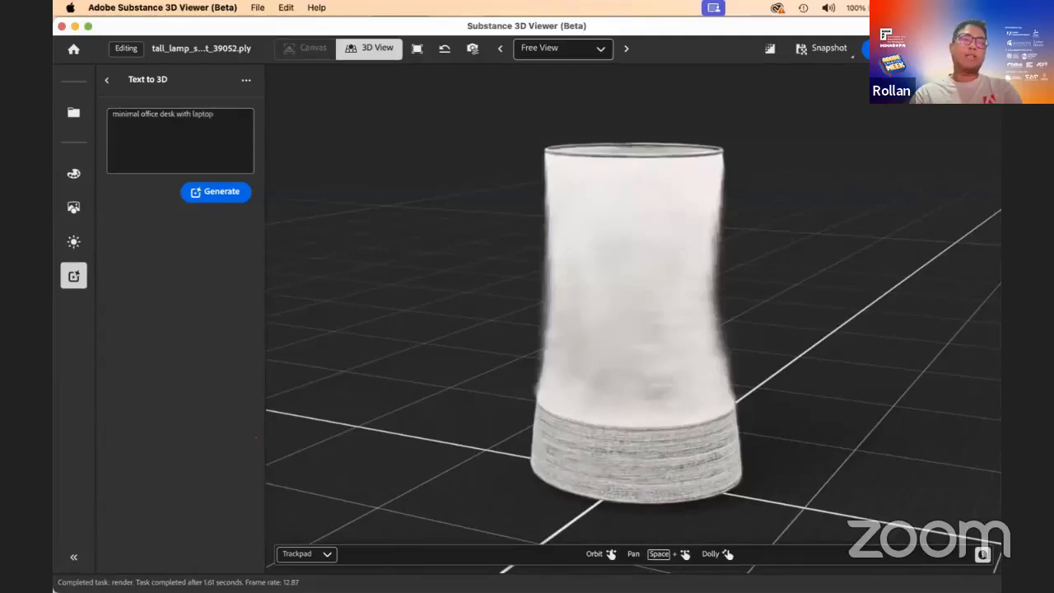
pyautogui.click(224, 192)
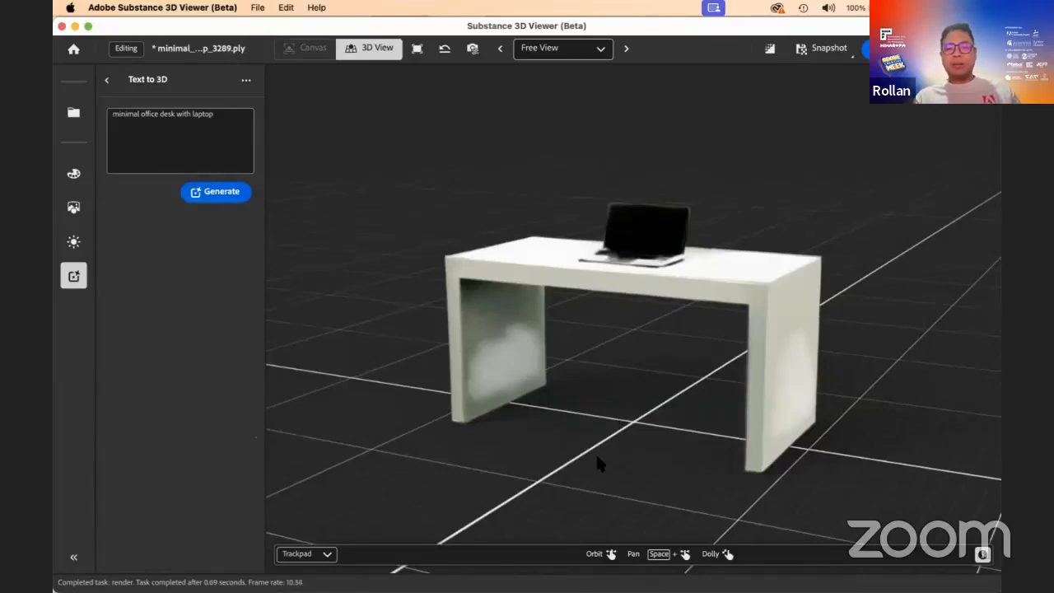
# Examine the generated desk and laptop from several sides, ending on a close, raised front view.
pyautogui.hscroll(10, 597, 457)
pyautogui.hscroll(10, 597, 464)
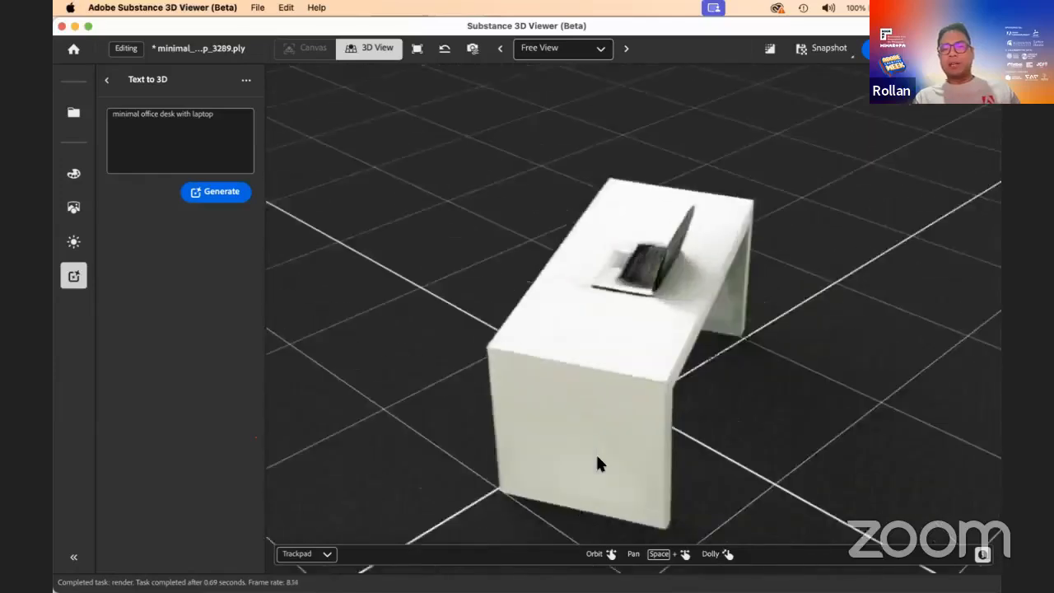
pyautogui.hscroll(15, 599, 464)
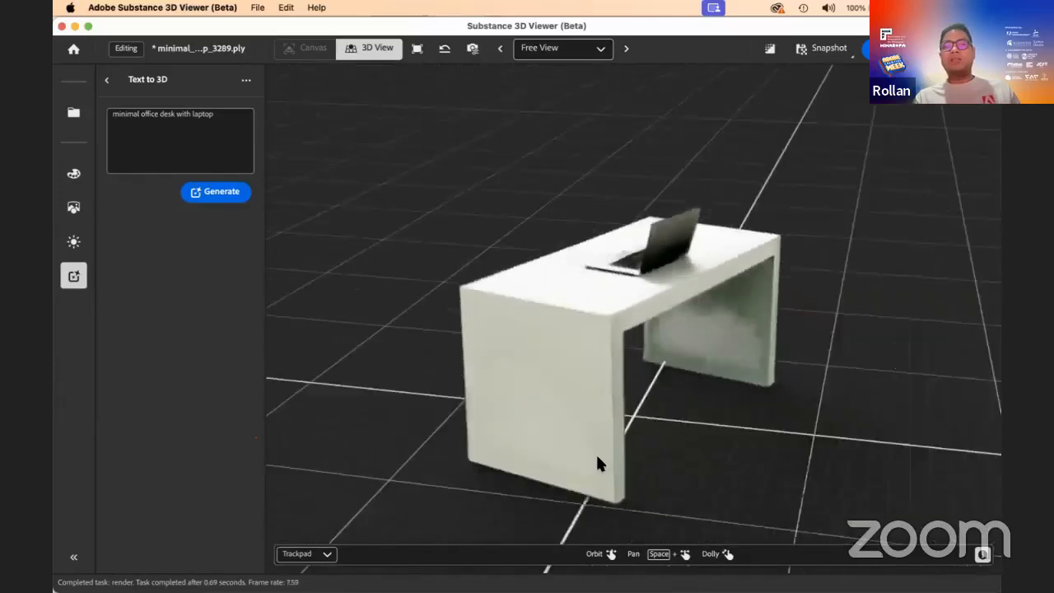
pyautogui.hscroll(10, 599, 463)
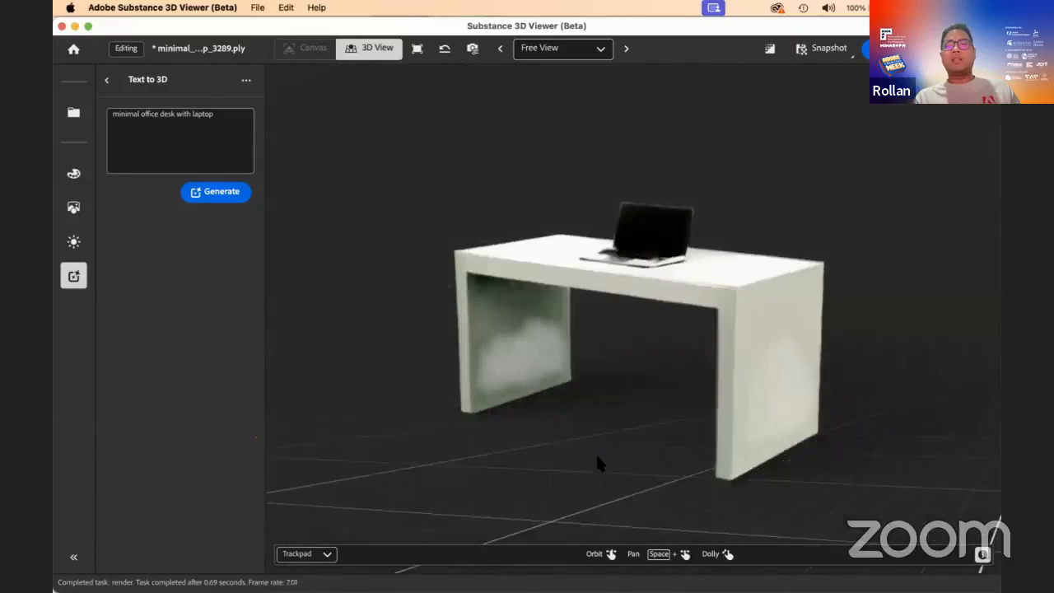
pyautogui.scroll(-10, 597, 464)
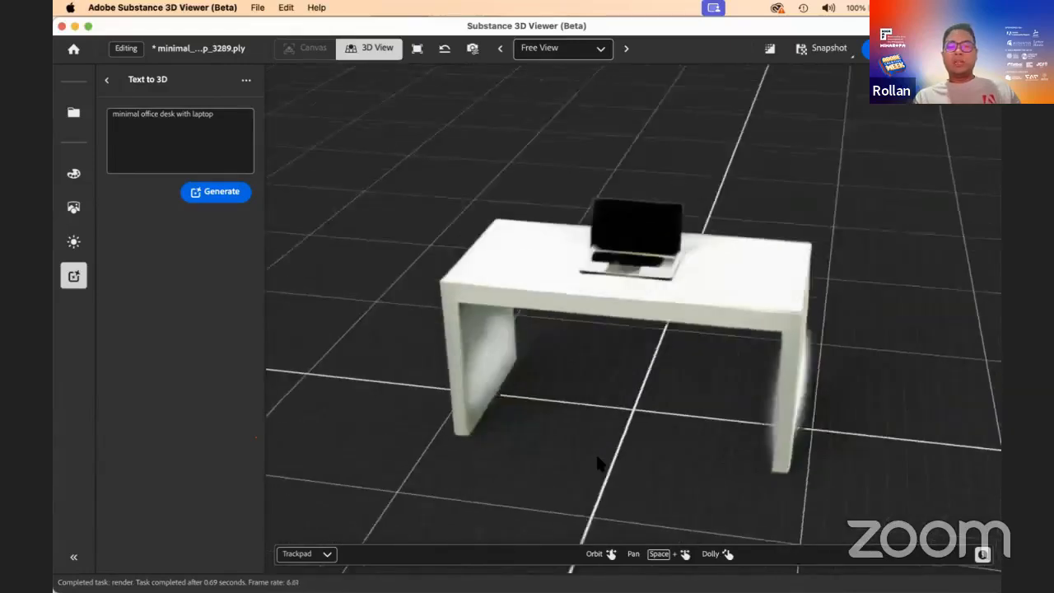
pyautogui.scroll(-3, 602, 459)
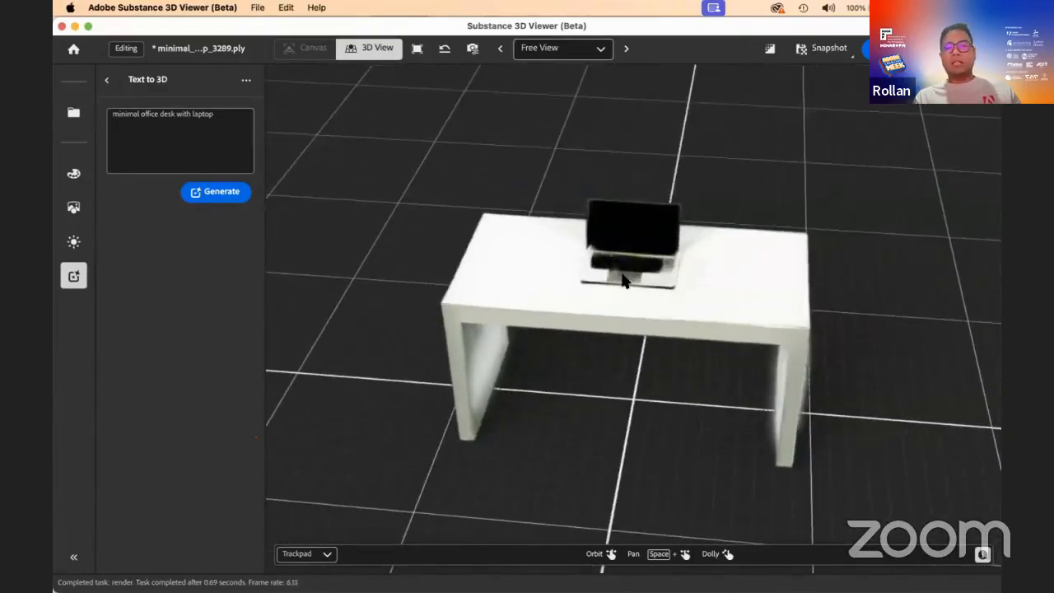
pyautogui.scroll(8, 622, 280)
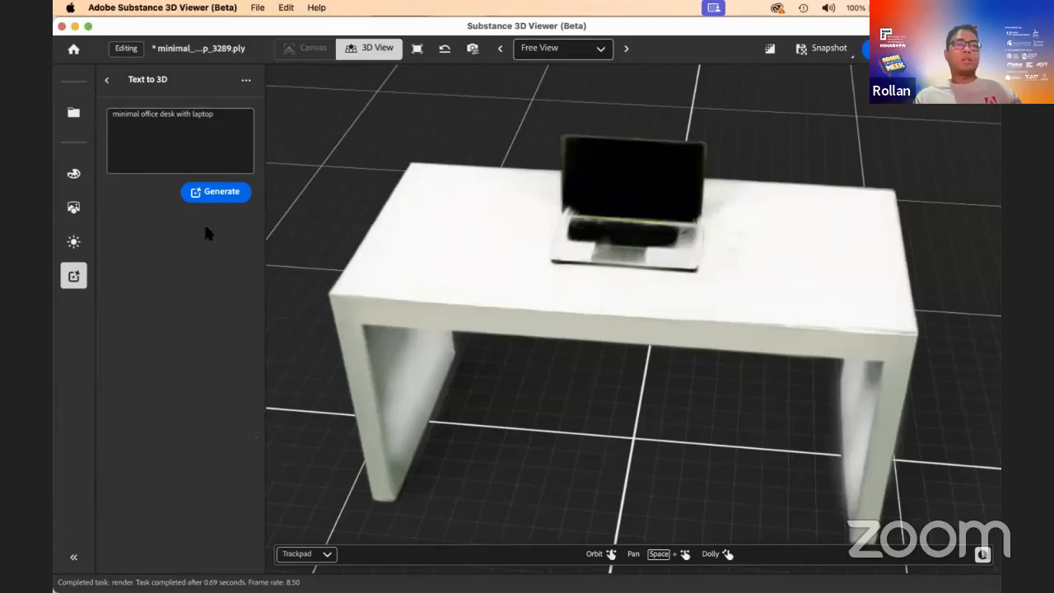
# Switch to 3D model to image generation and extend the prompt to "minimal office desk with laptop in sunset, glass window".
pyautogui.click(107, 79)
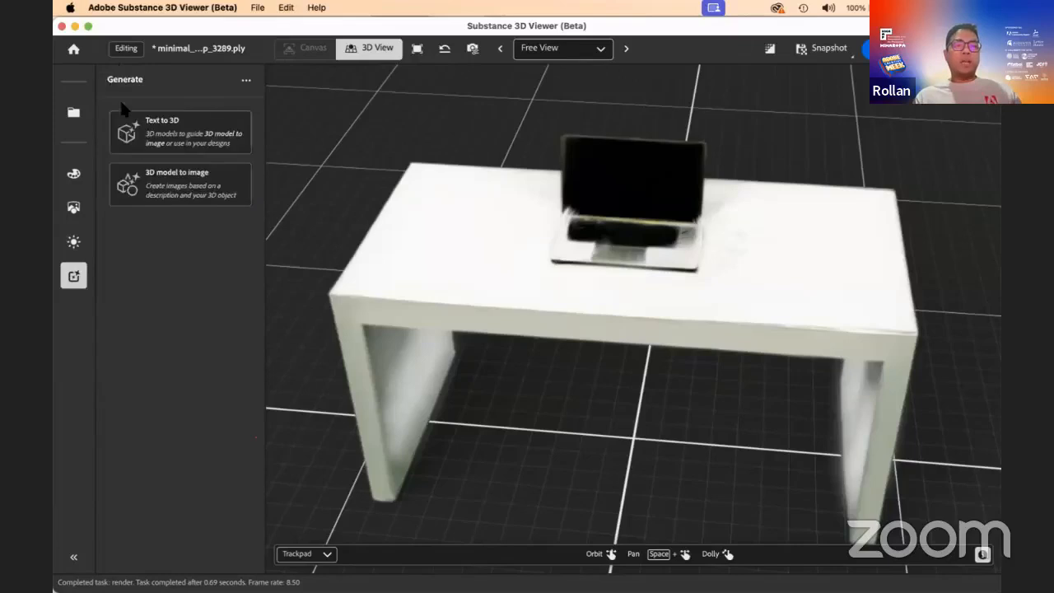
pyautogui.click(154, 188)
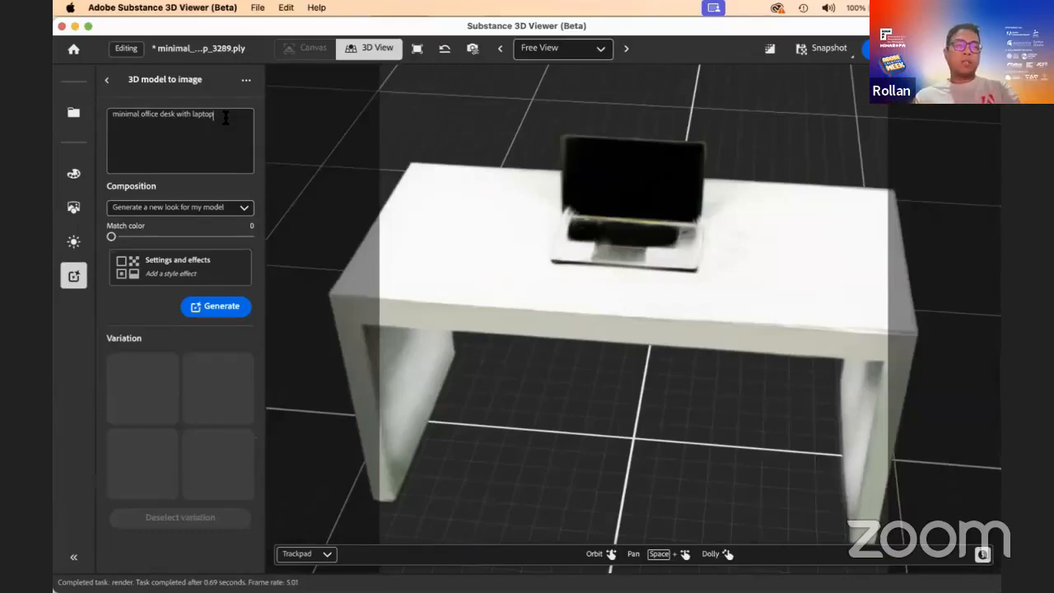
pyautogui.write('in')
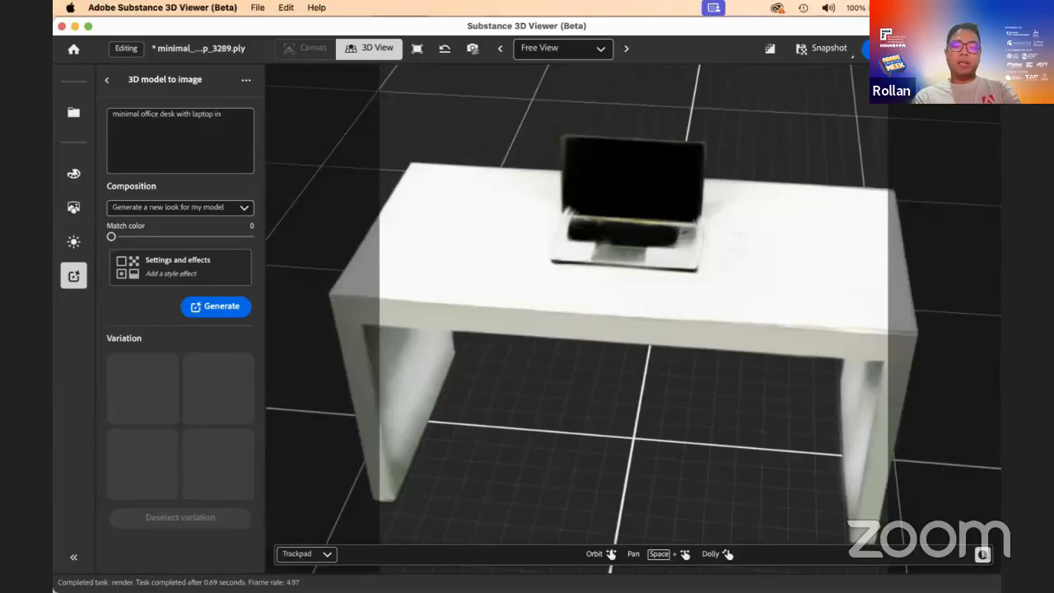
pyautogui.write(' sunset')
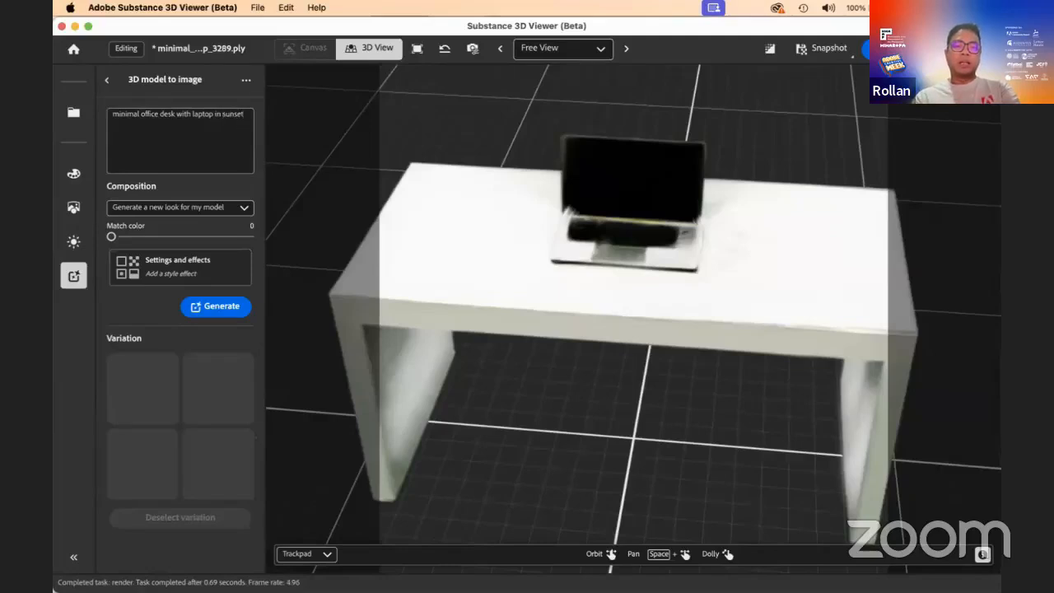
pyautogui.write(', glass')
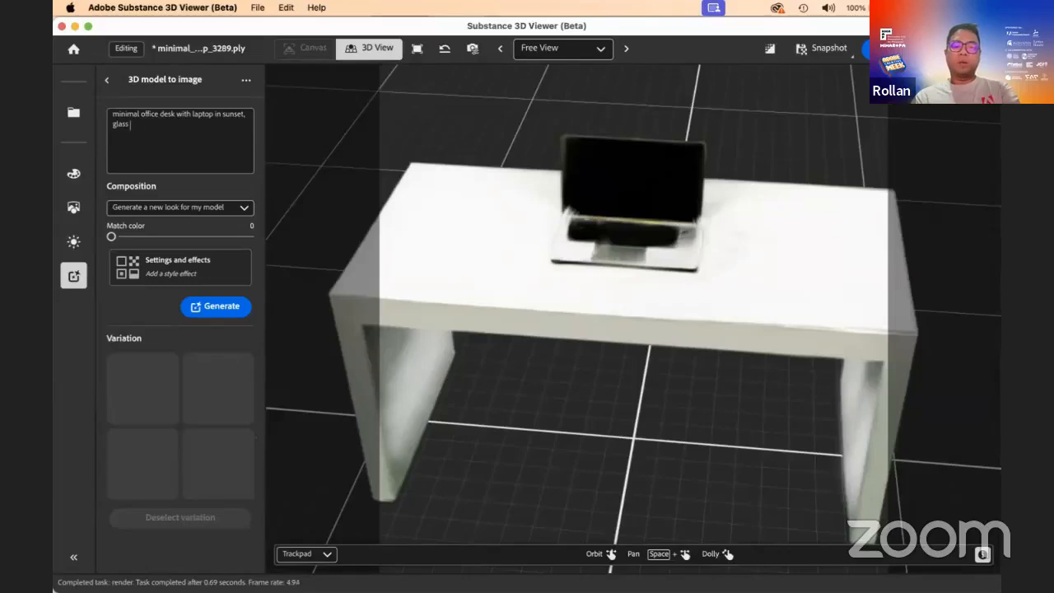
pyautogui.write(' window')
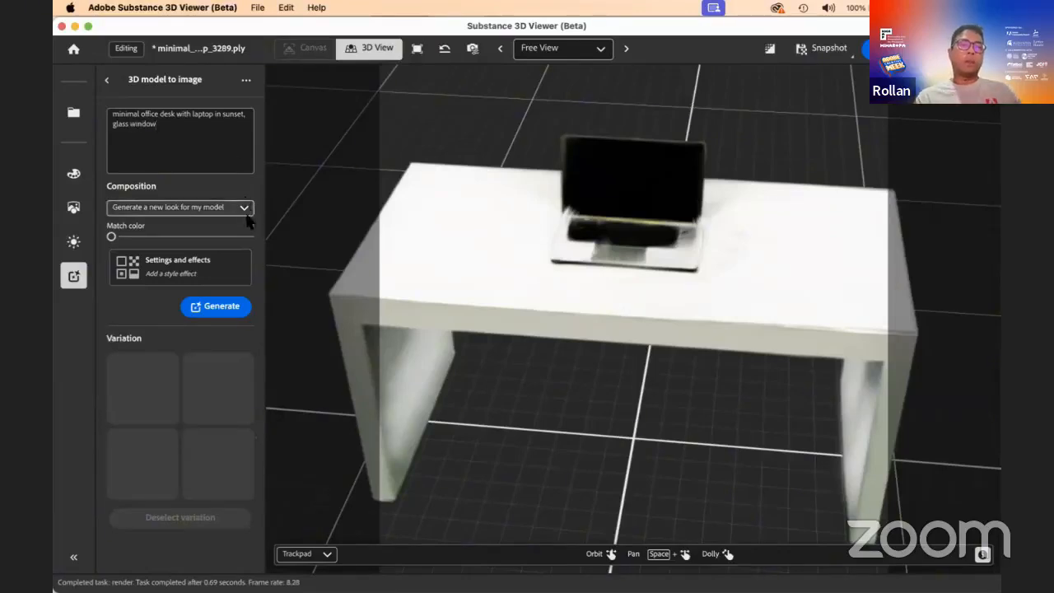
# Generate image variations of the desk model from the sunset prompt and display the fourth variation in the view.
pyautogui.click(217, 306)
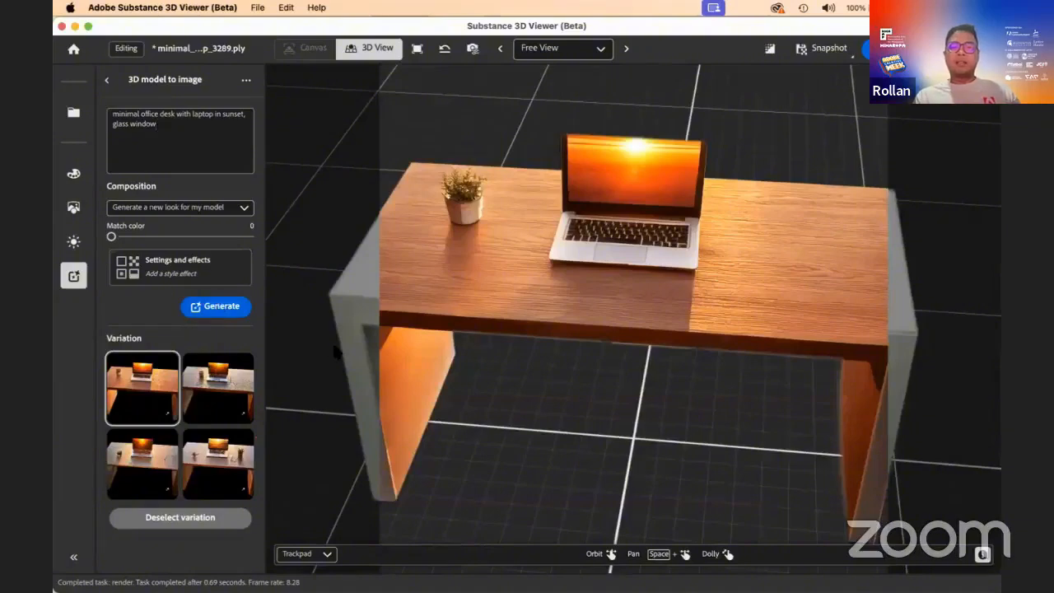
pyautogui.moveTo(476, 366)
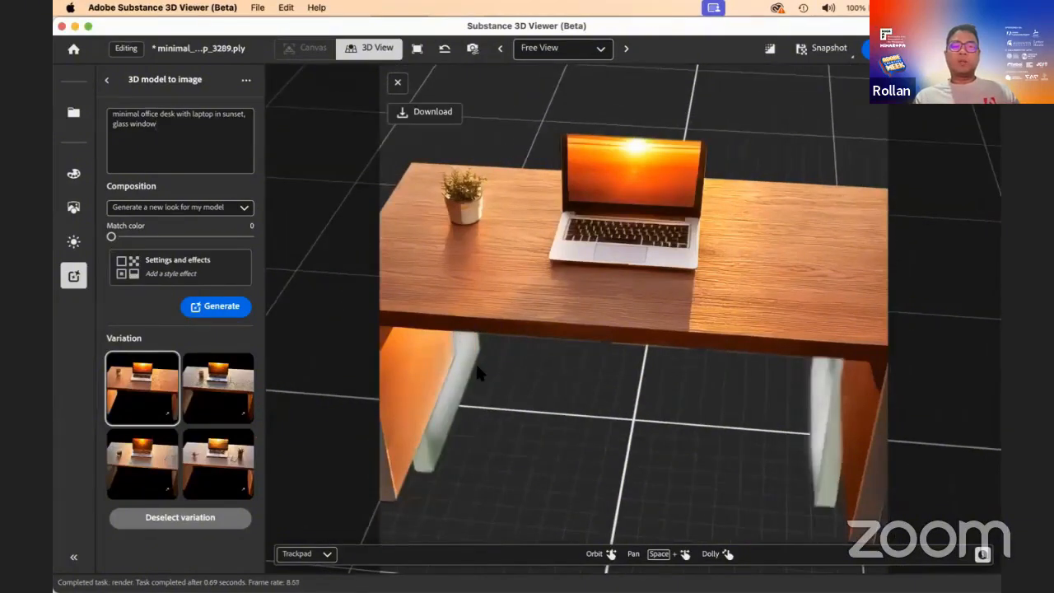
pyautogui.click(229, 453)
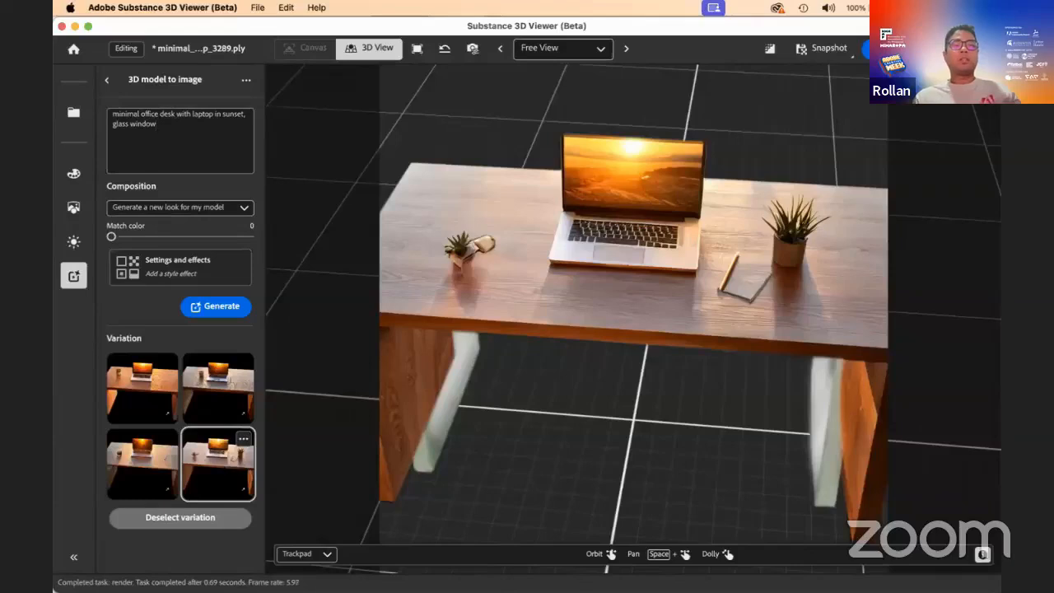
# In the image generation effects, set the lighting to Backlighting and the composition to Knolling.
pyautogui.click(168, 281)
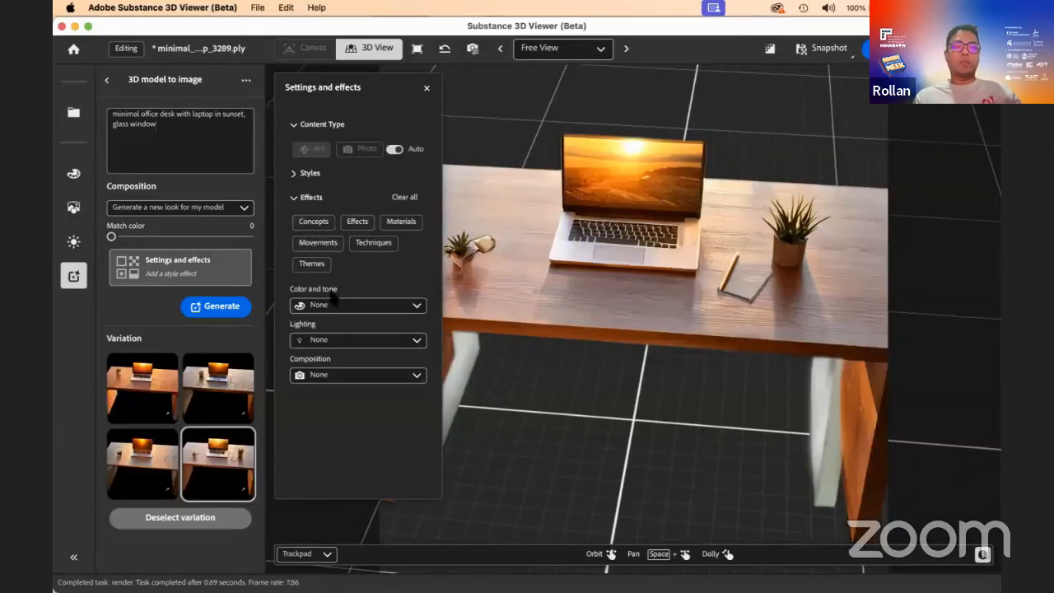
pyautogui.click(337, 343)
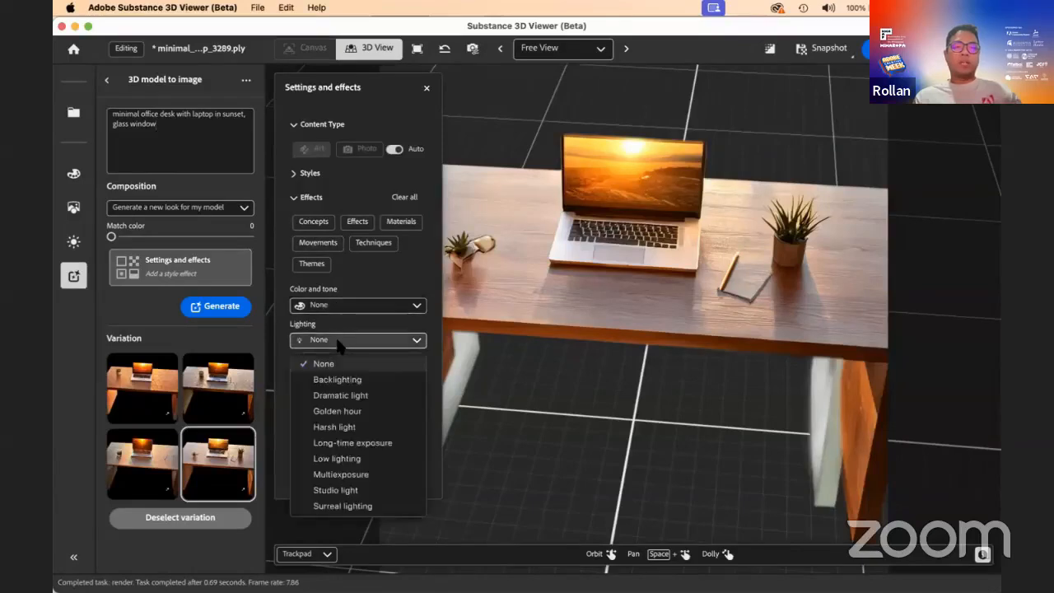
pyautogui.click(336, 380)
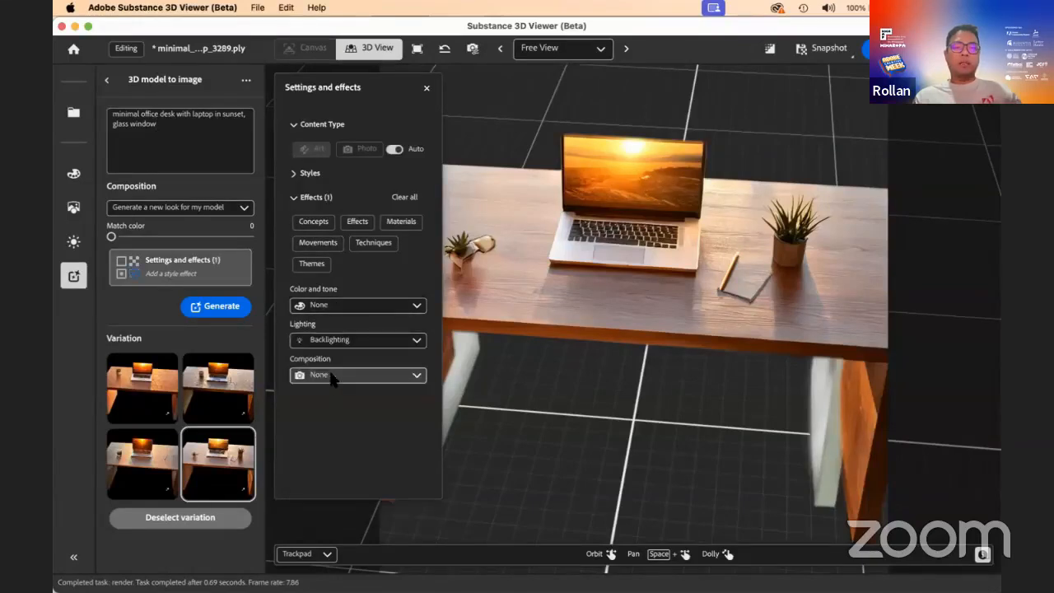
pyautogui.click(332, 374)
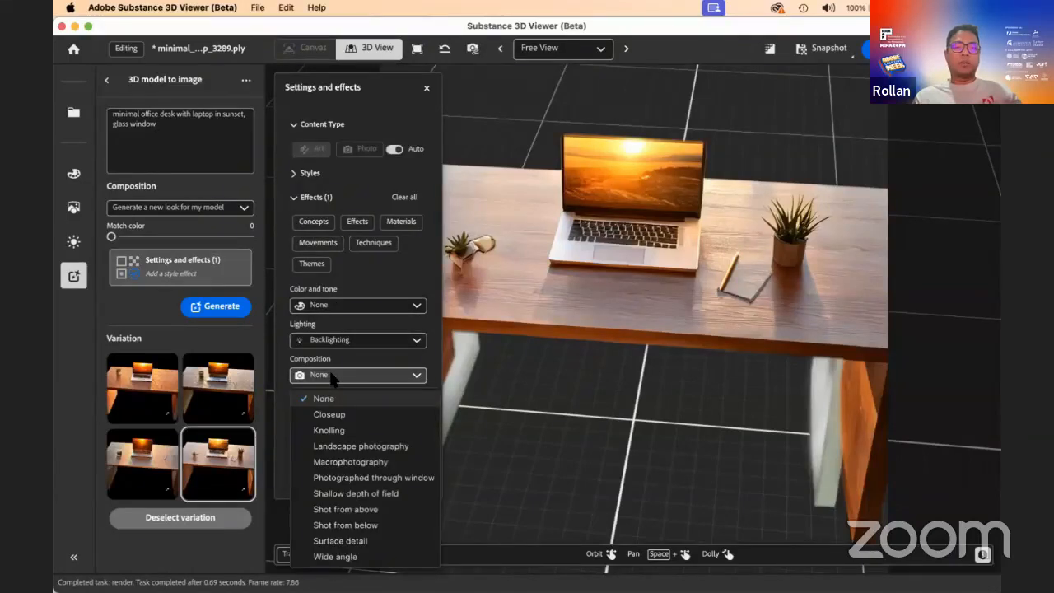
pyautogui.click(337, 426)
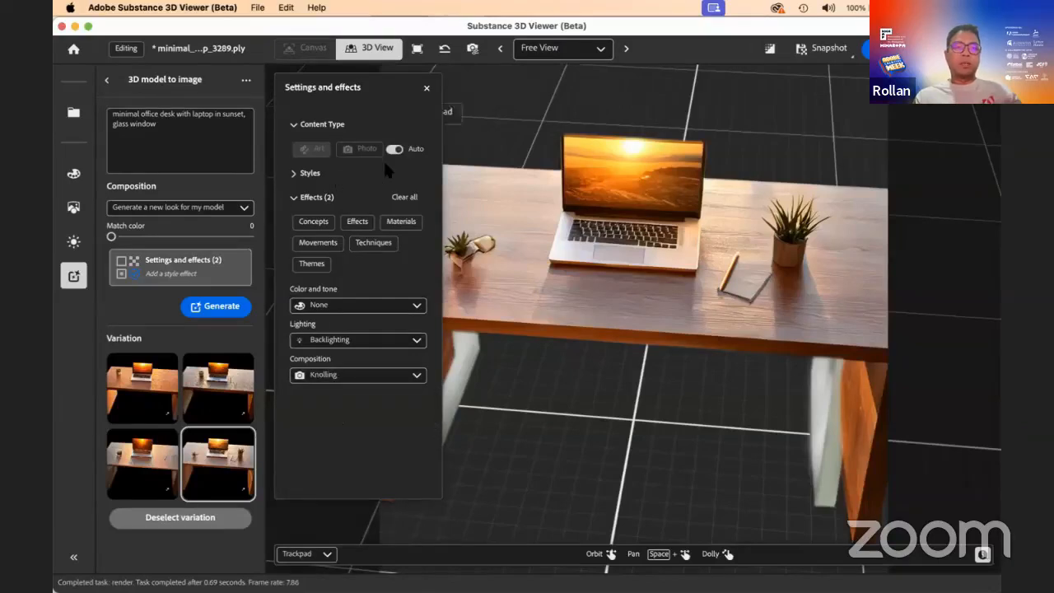
# Generate new desk image variations with the chosen effects, close the effects settings and display the second variation.
pyautogui.click(216, 307)
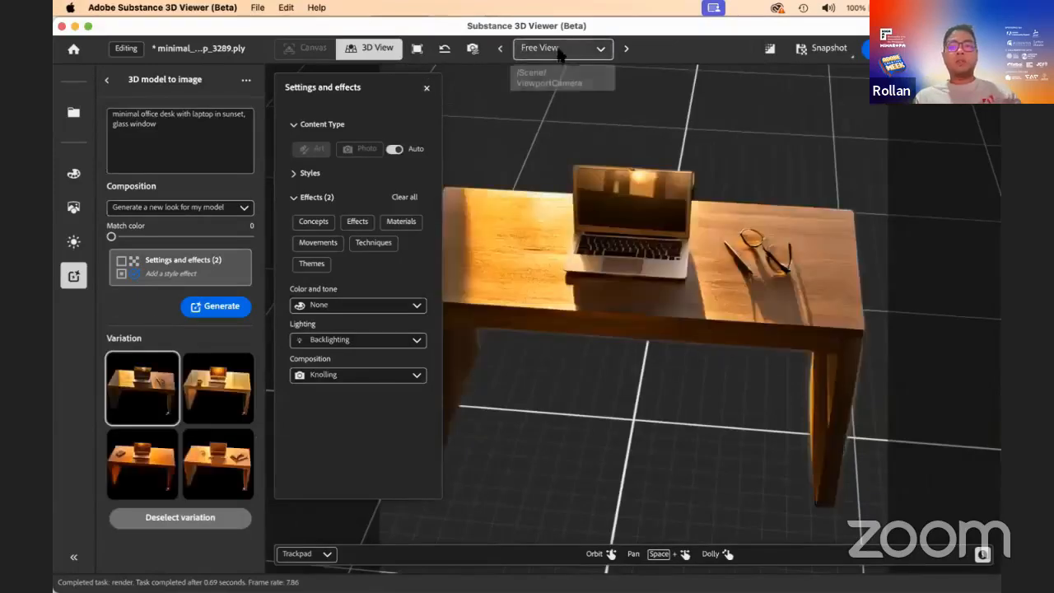
pyautogui.click(426, 88)
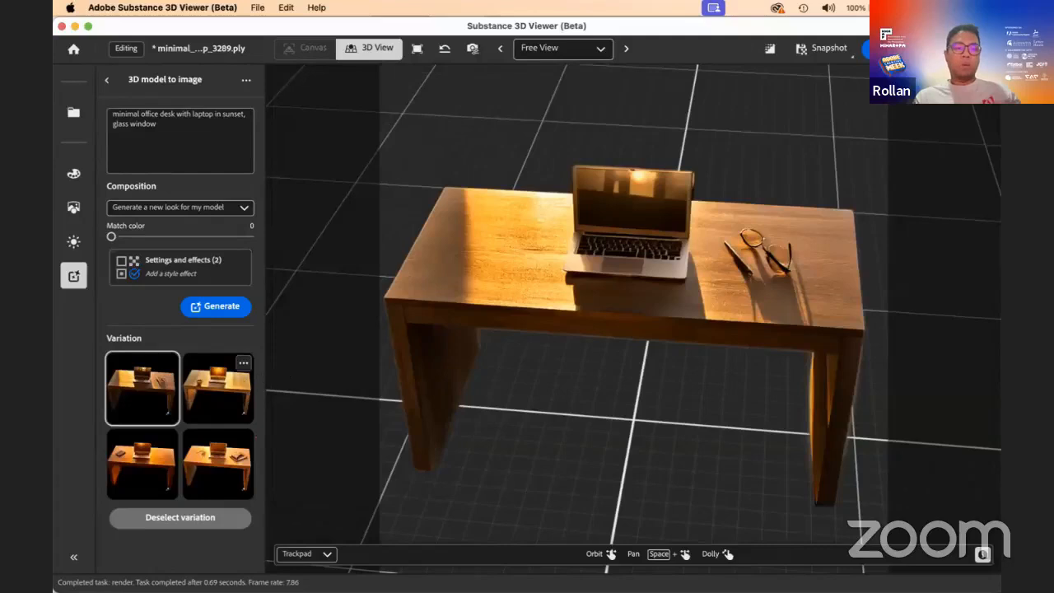
pyautogui.click(238, 420)
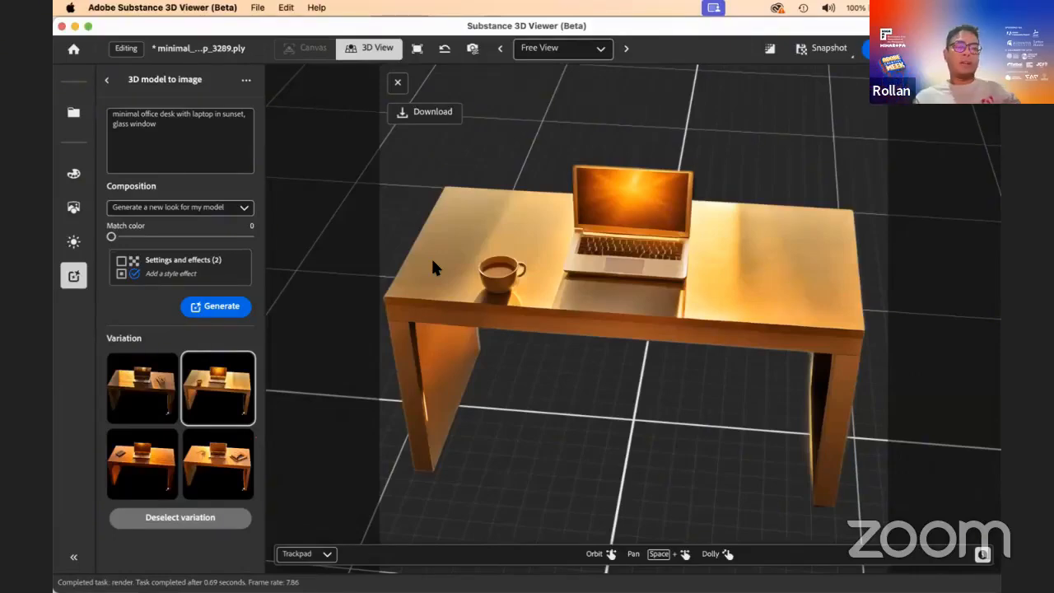
pyautogui.press('F11')
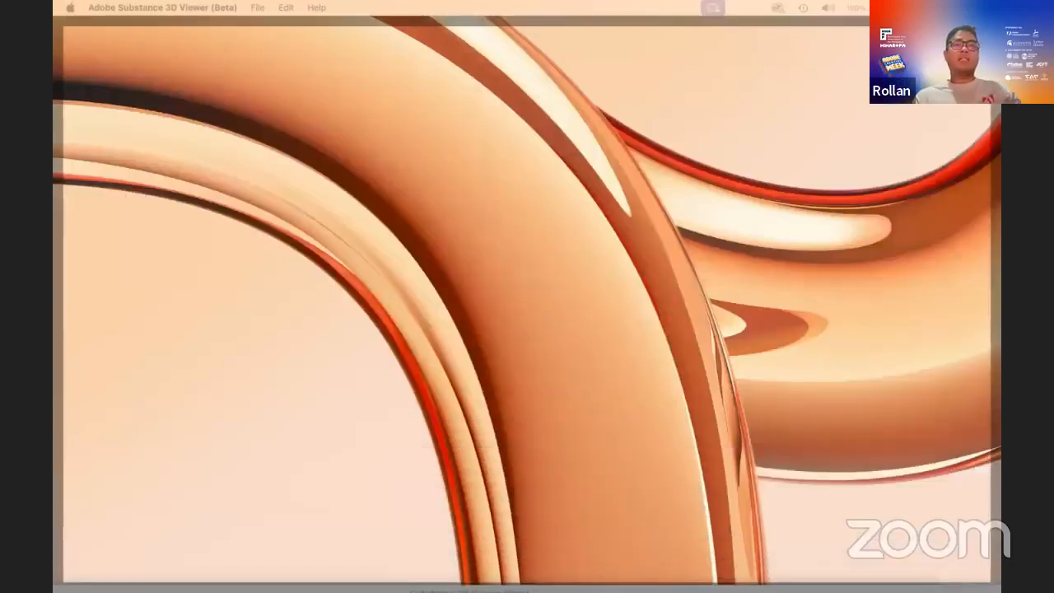
pyautogui.click(417, 208)
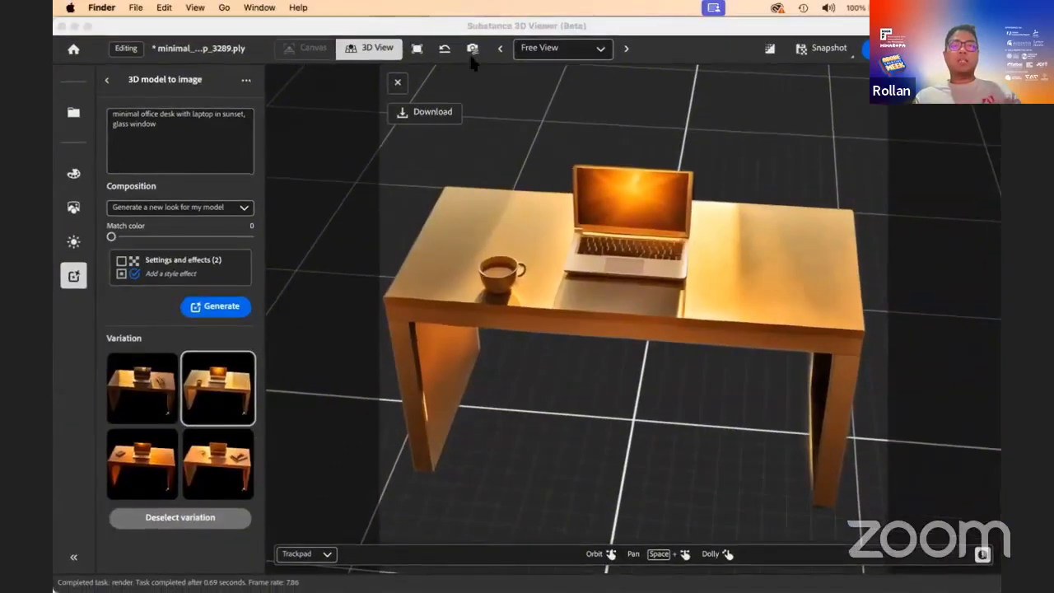
pyautogui.click(435, 28)
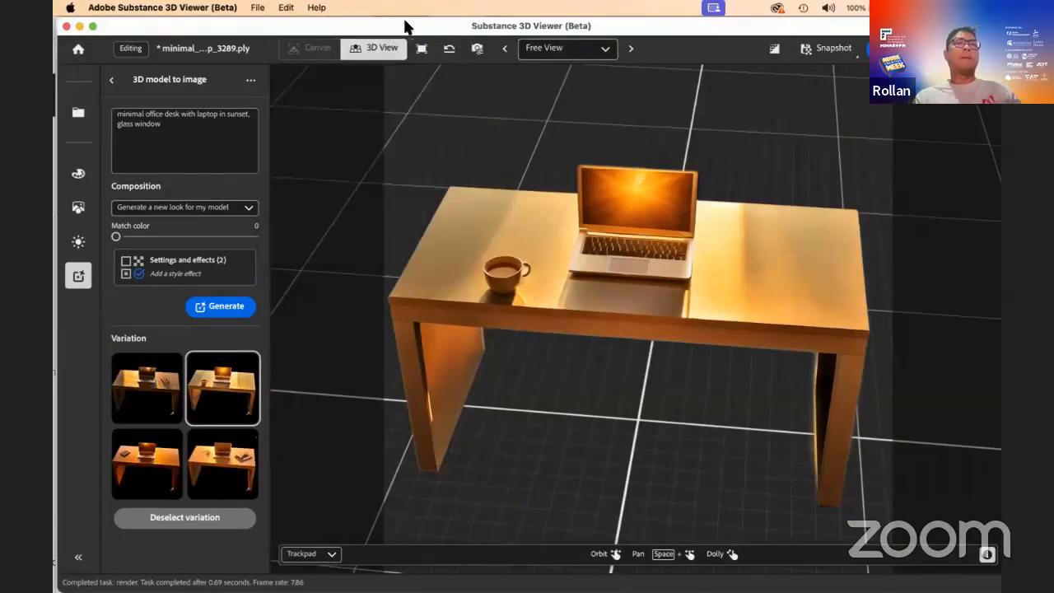
# Leave 3D model to image generation and quit Substance 3D Viewer without saving the desk document.
pyautogui.click(112, 79)
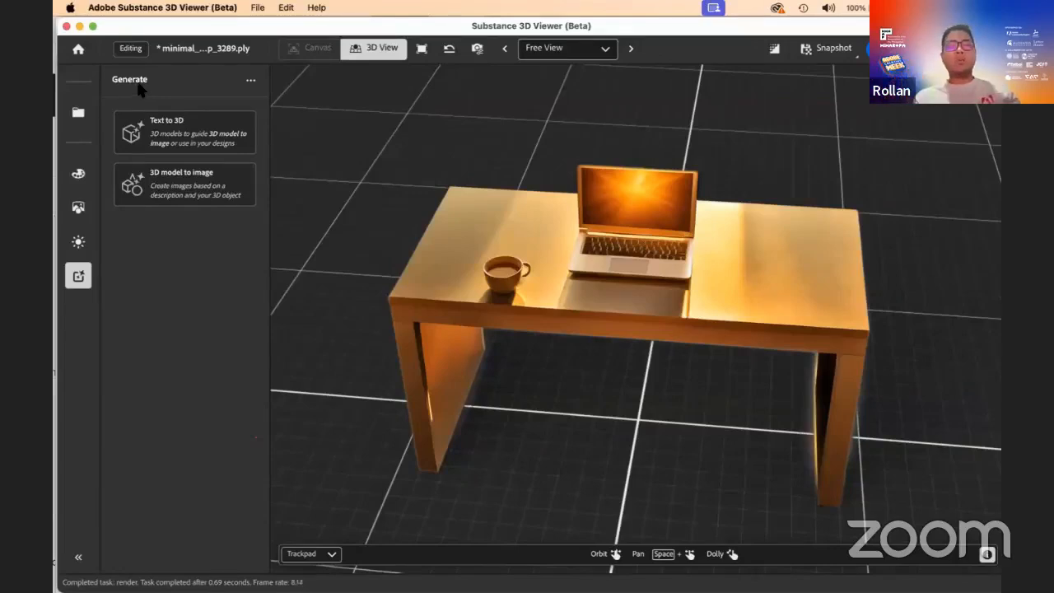
pyautogui.click(164, 8)
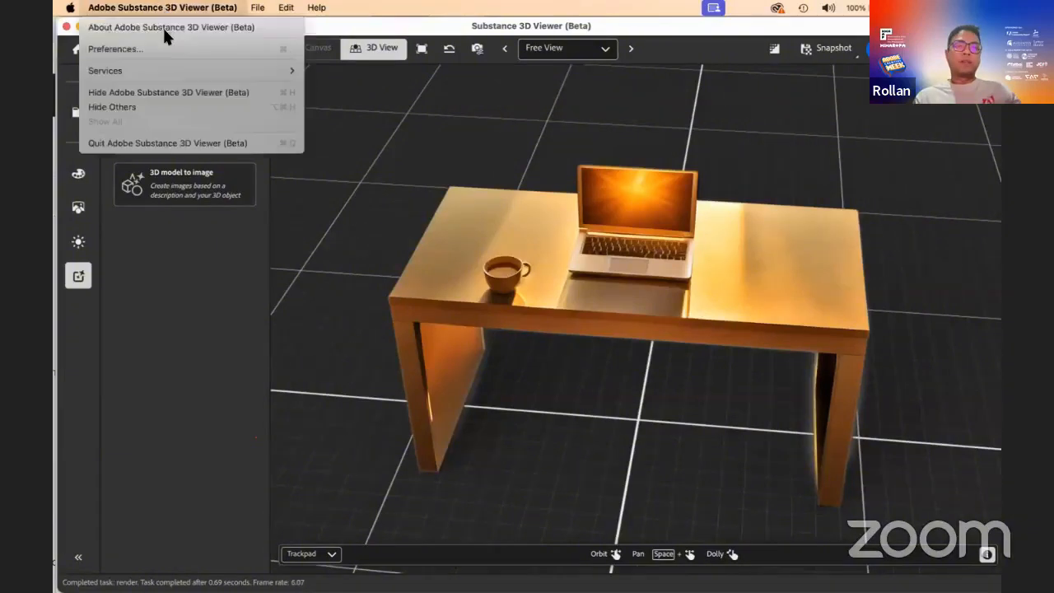
pyautogui.click(162, 143)
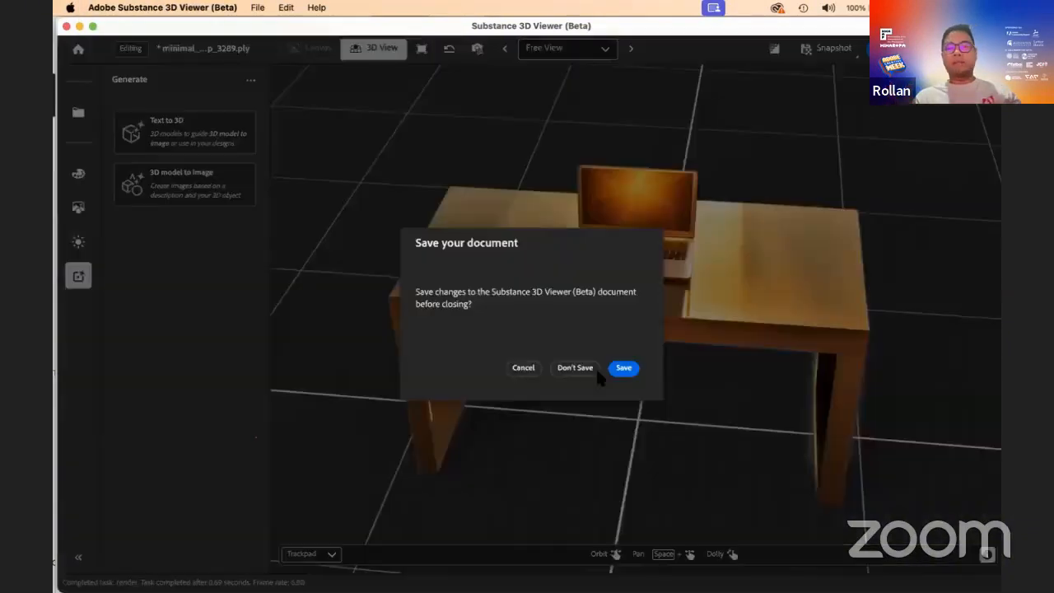
pyautogui.click(589, 368)
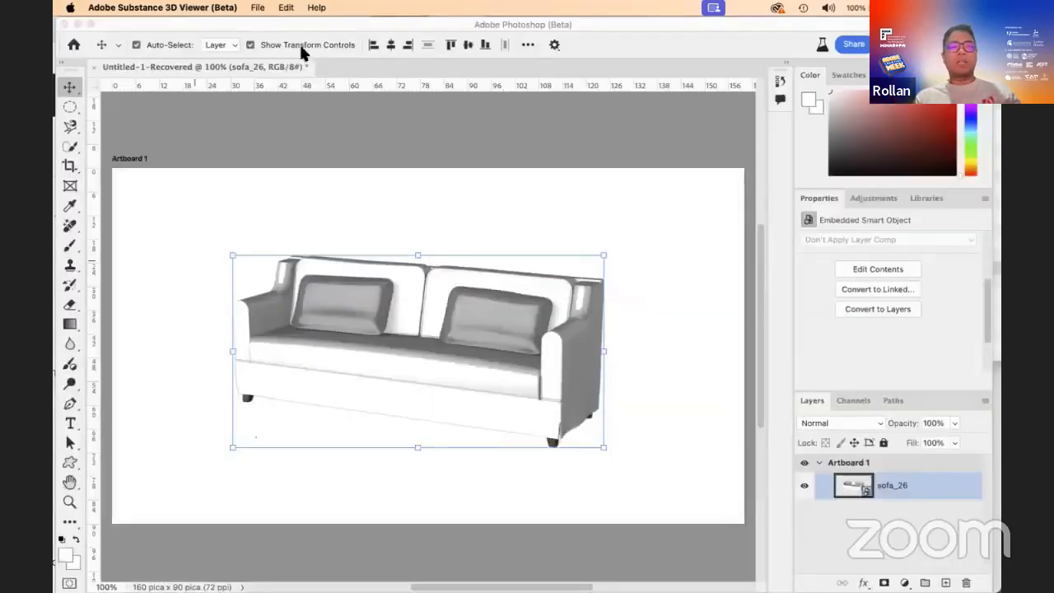
# Close the Untitled-1-Recovered sofa document in Photoshop.
pyautogui.click(93, 66)
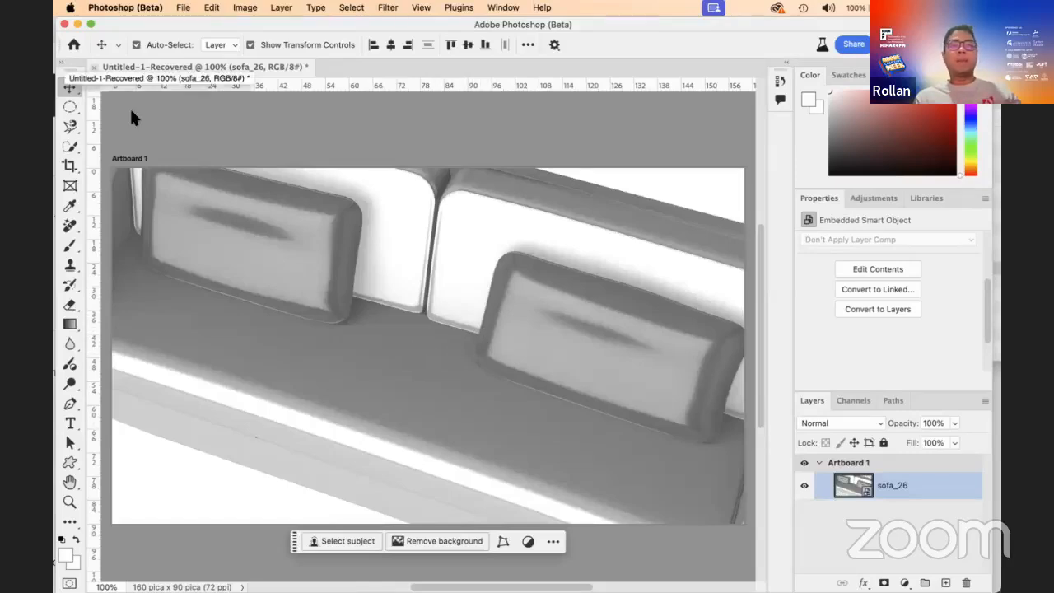
pyautogui.click(94, 66)
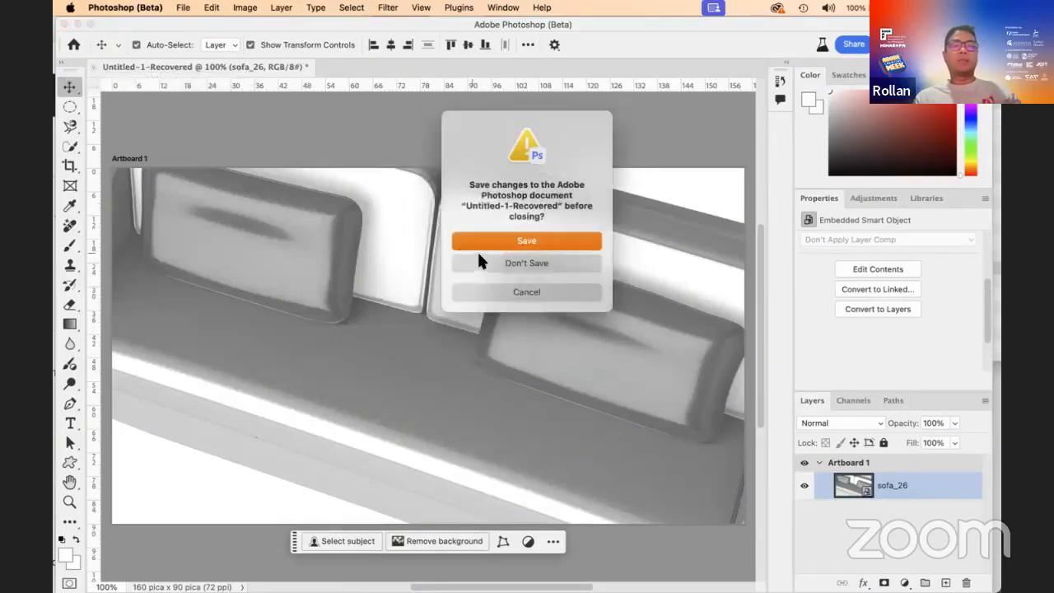